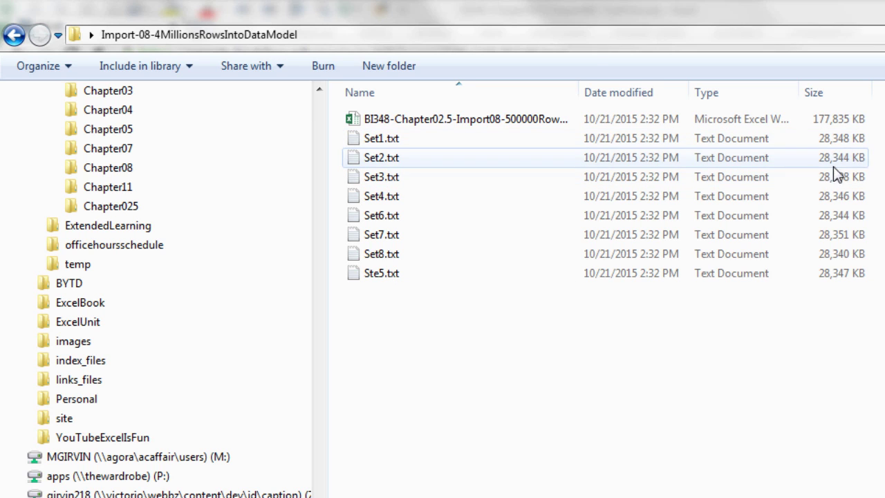
Step: Open the 500000-row workbook, check its last data row in column A, then close it
click(446, 122)
double_click(456, 122)
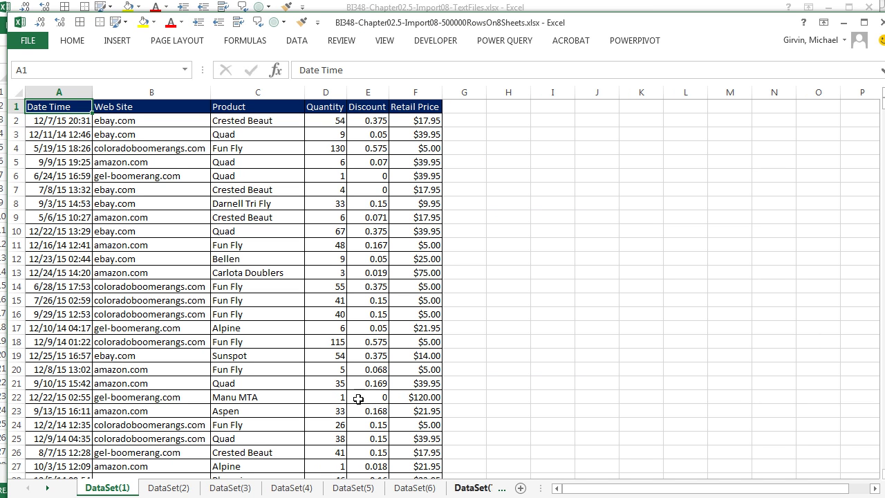
click(49, 153)
key(ctrl+Down)
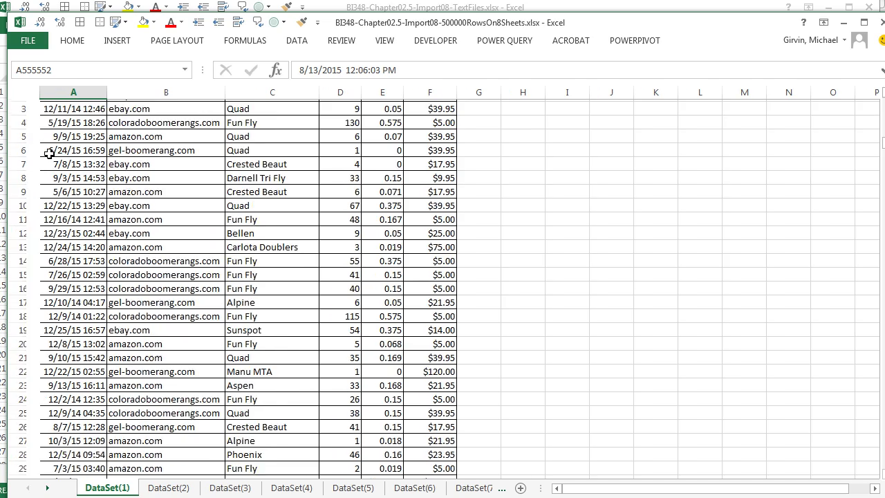
scroll(93, 339, down, 3)
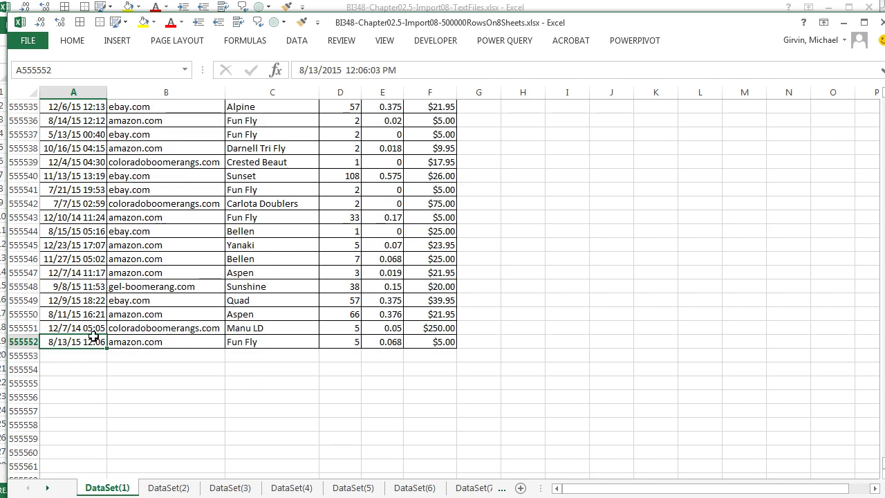
key(ctrl+Up)
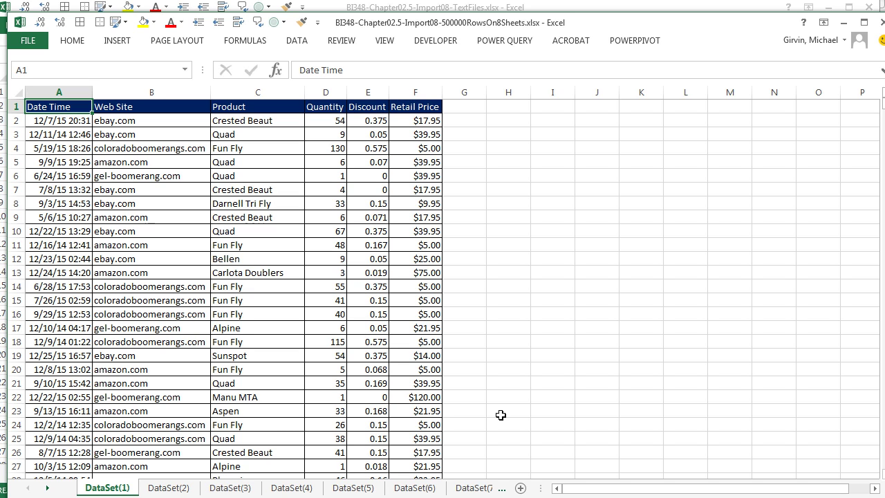
click(879, 24)
key(alt+Tab)
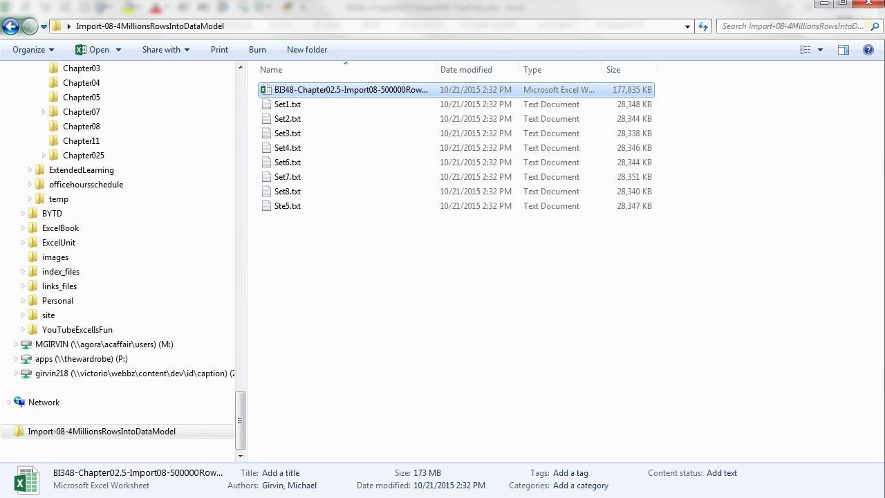
Step: In the TextFiles workbook, start a From Folder query on the Import-08-4MillionsRowsIntoDataModel folder
click(41, 494)
click(14, 449)
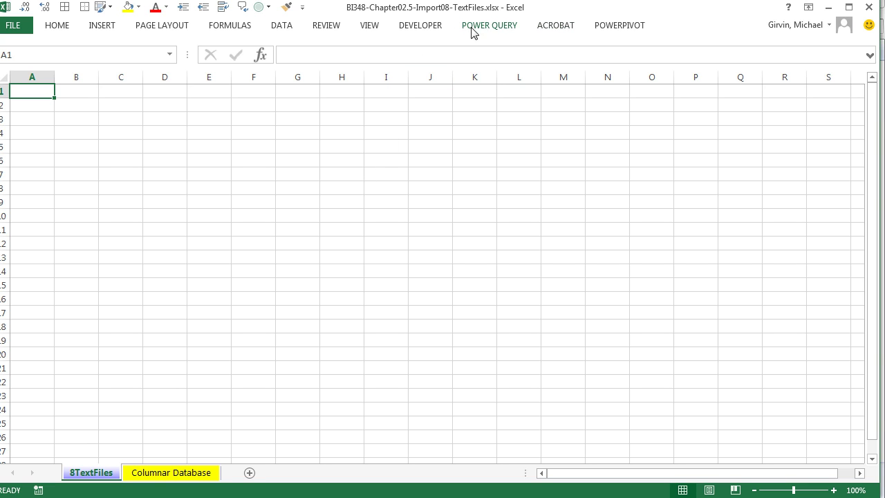
click(496, 26)
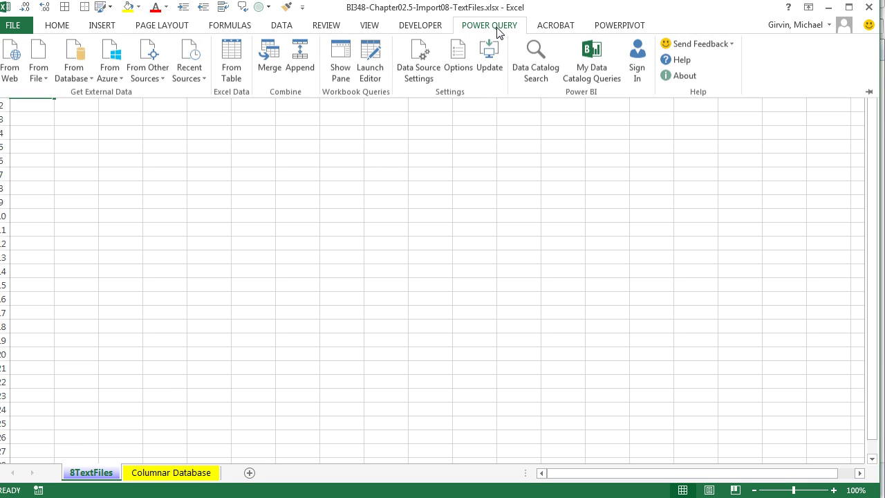
click(43, 82)
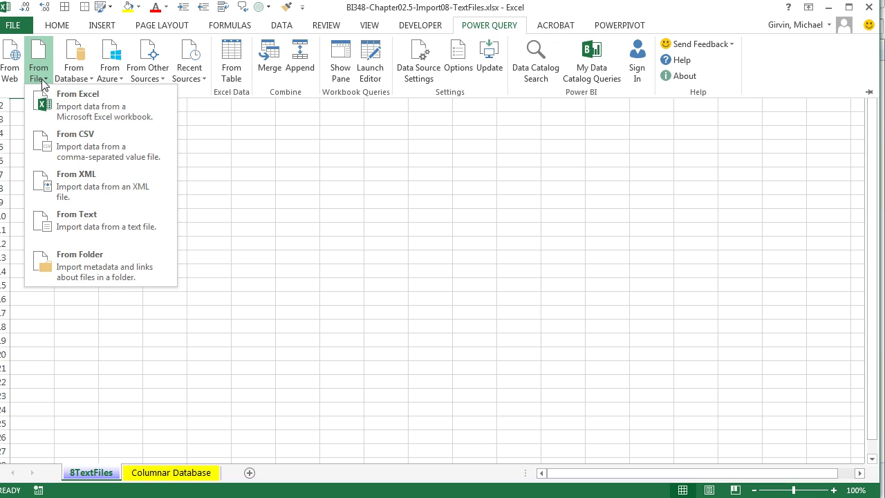
click(100, 268)
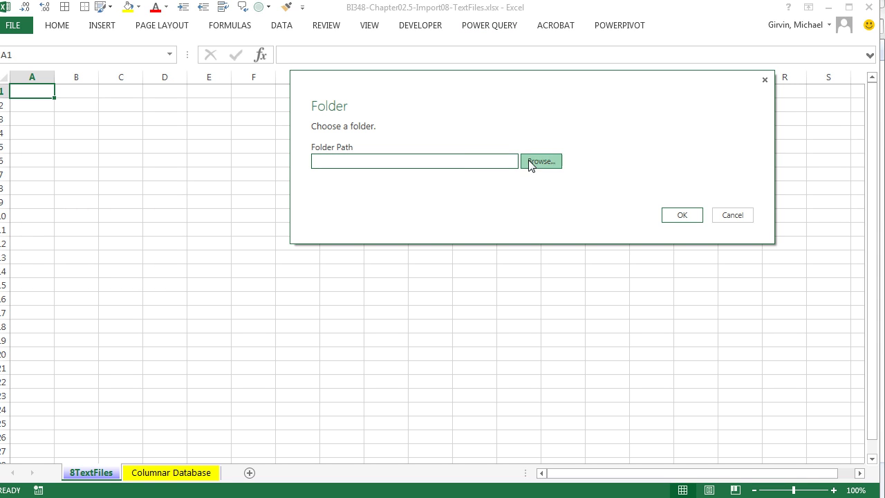
click(529, 163)
click(500, 216)
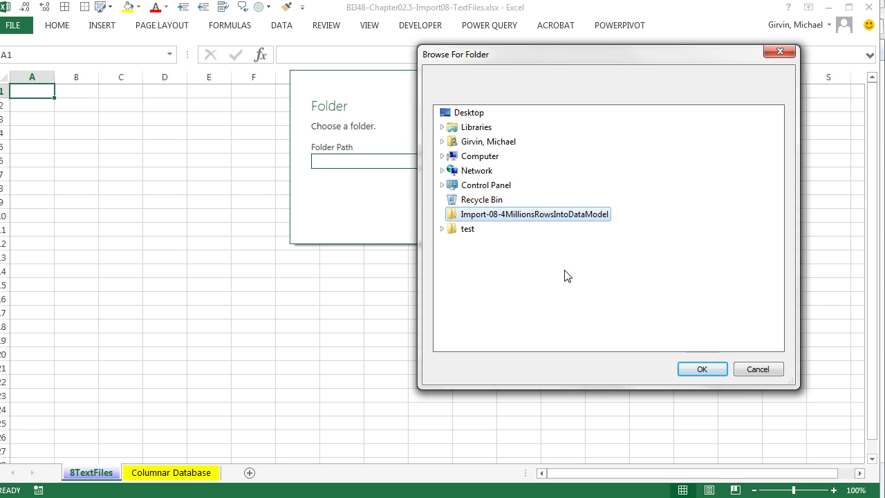
click(682, 369)
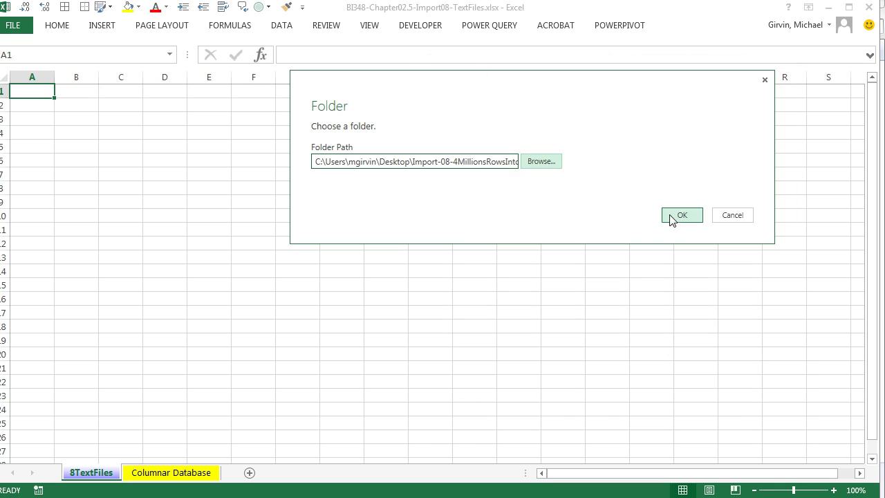
click(672, 218)
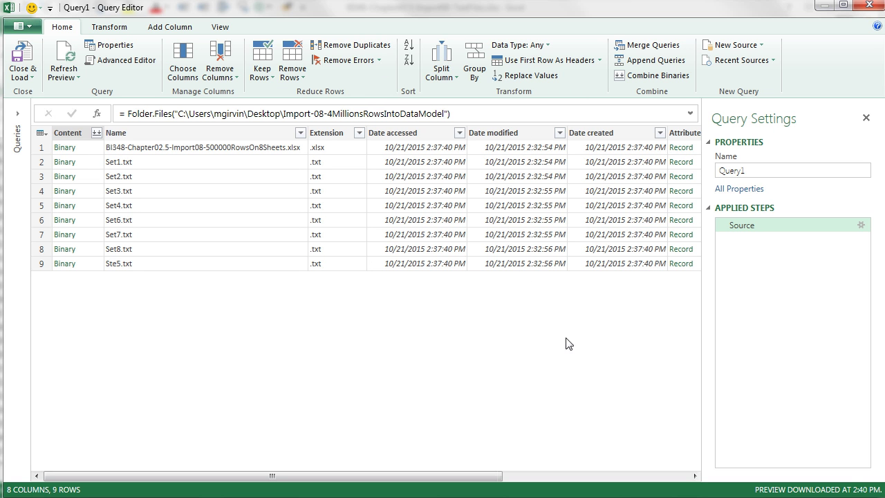
Step: Rename the query from Query1 to Import8TextFiles-4M-Rows
click(764, 171)
drag(773, 171, 712, 178)
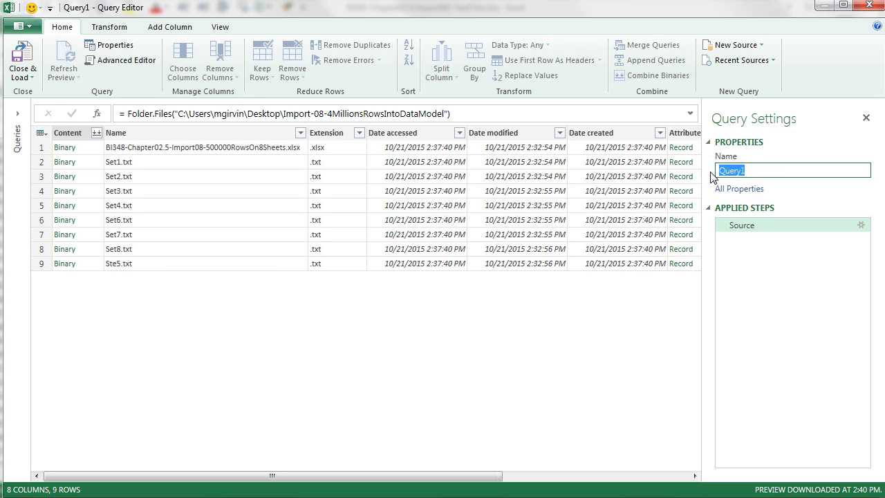
text(Import8TextFiles-4M-Rows)
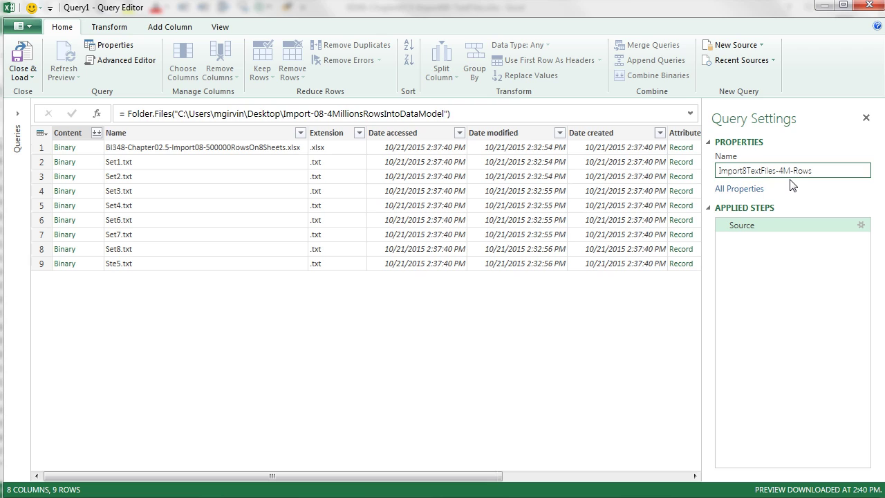
key(Return)
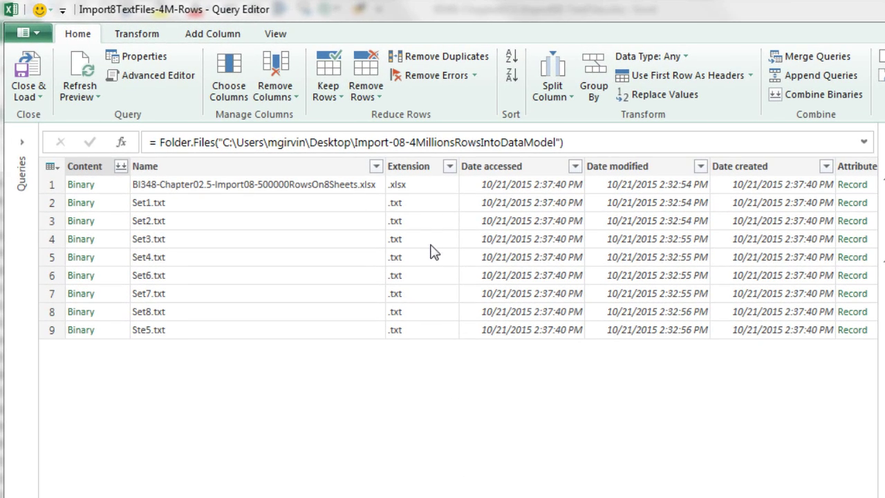
Step: Filter the Extension column to exclude .xlsx, keeping only the eight .txt files
click(449, 169)
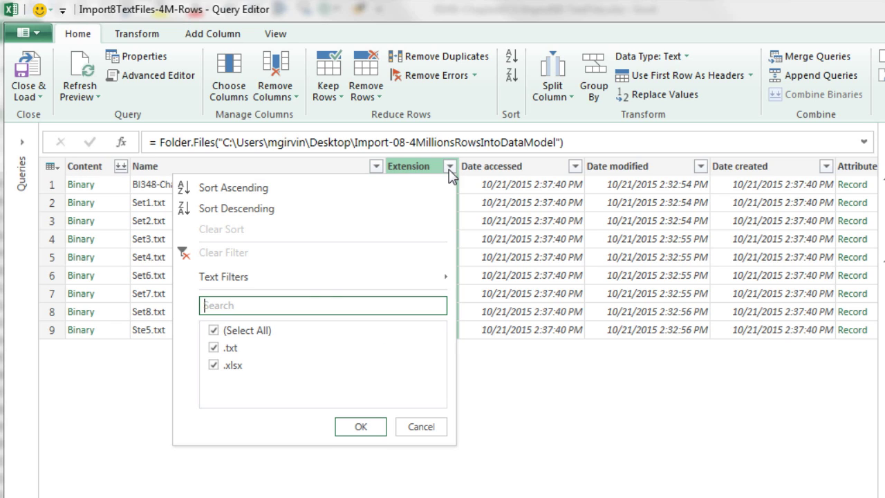
click(214, 364)
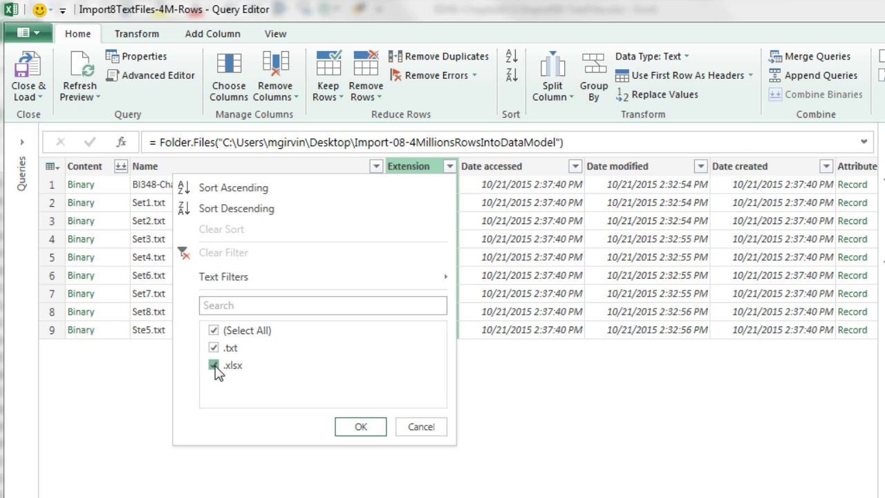
click(359, 424)
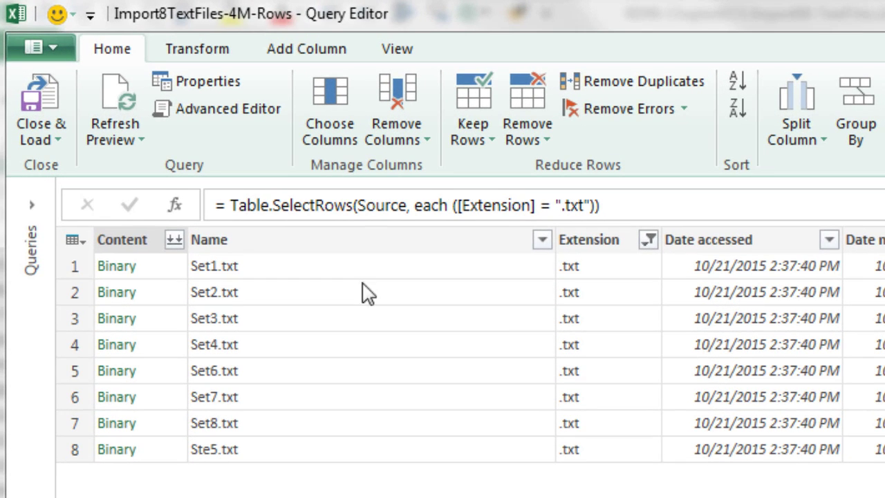
Step: Keep only the Content column and combine the eight text files' binaries into one table
right_click(116, 238)
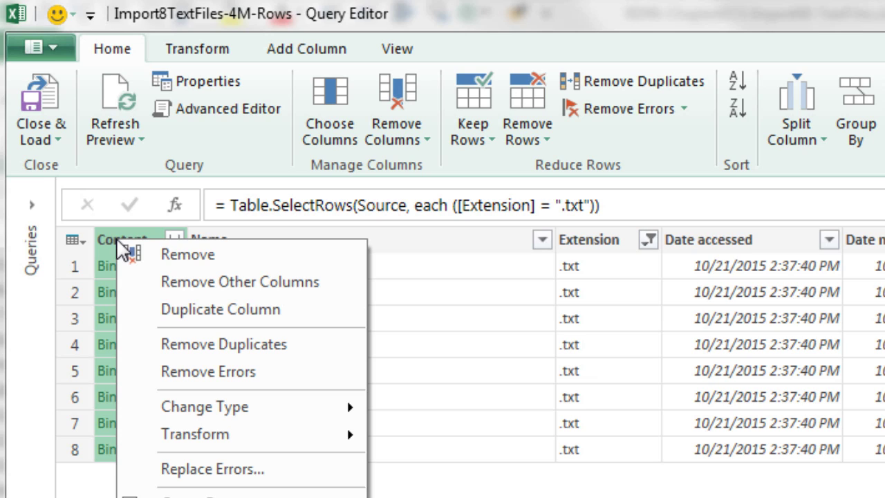
click(215, 283)
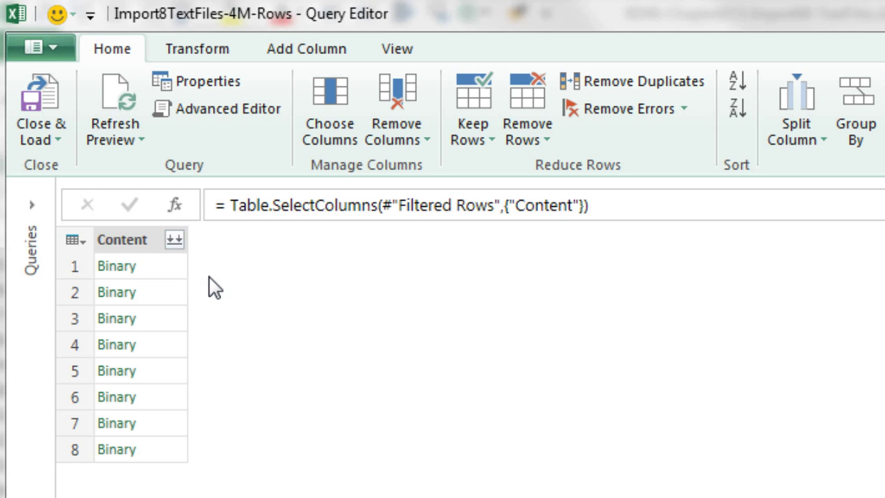
click(172, 248)
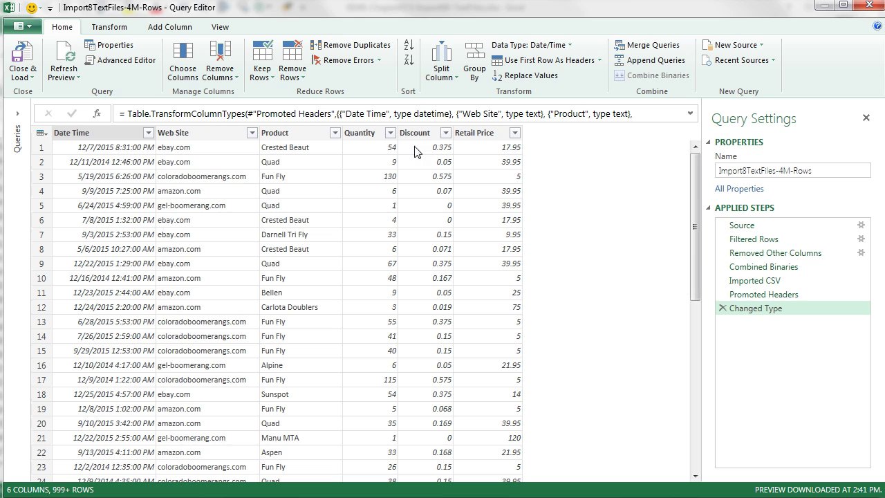
Step: At the Promoted Headers step, filter out rows whose Web Site value is 'Web Site'
click(755, 279)
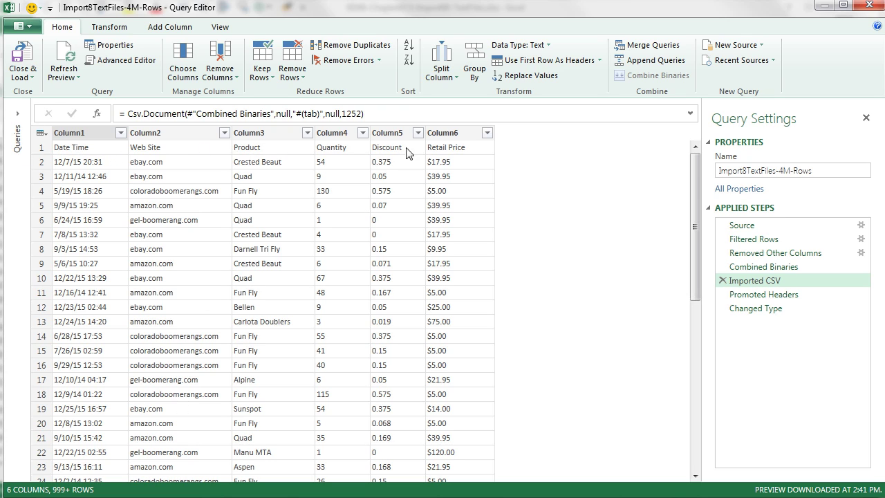
click(795, 294)
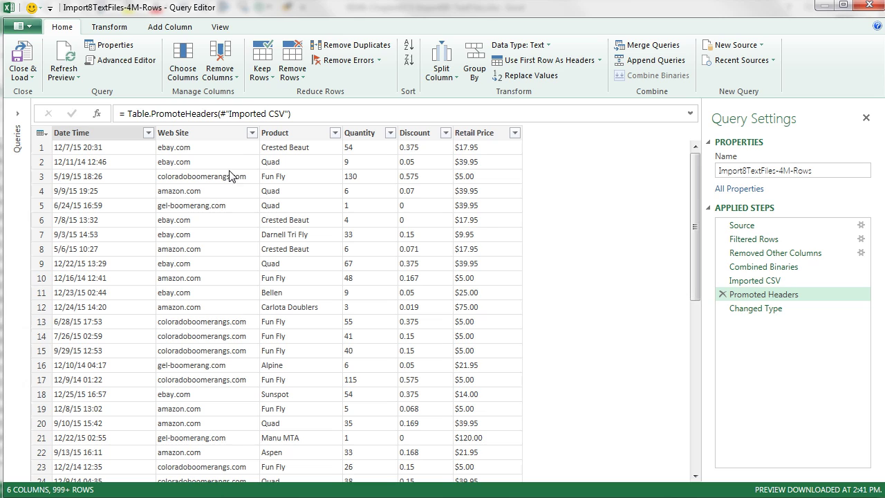
click(251, 132)
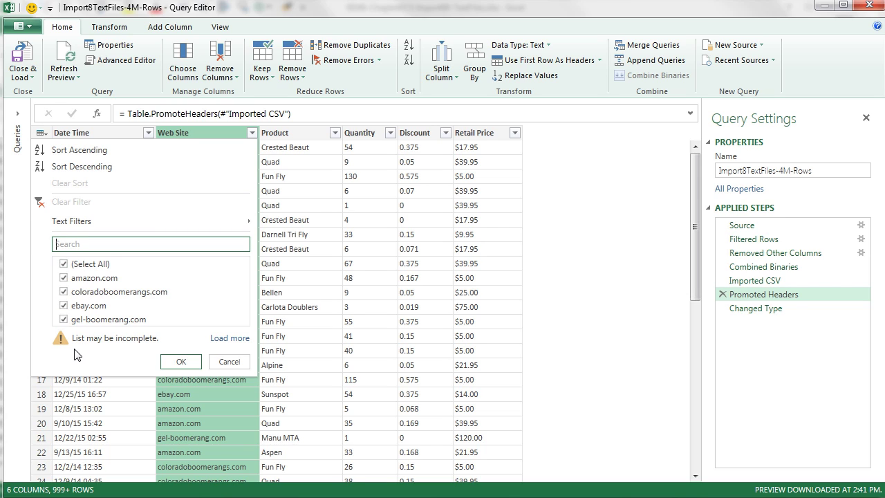
click(229, 339)
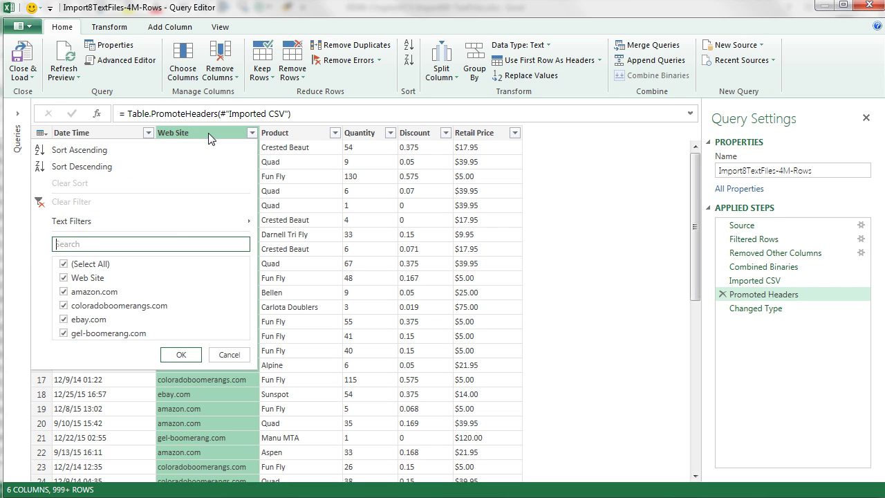
click(64, 278)
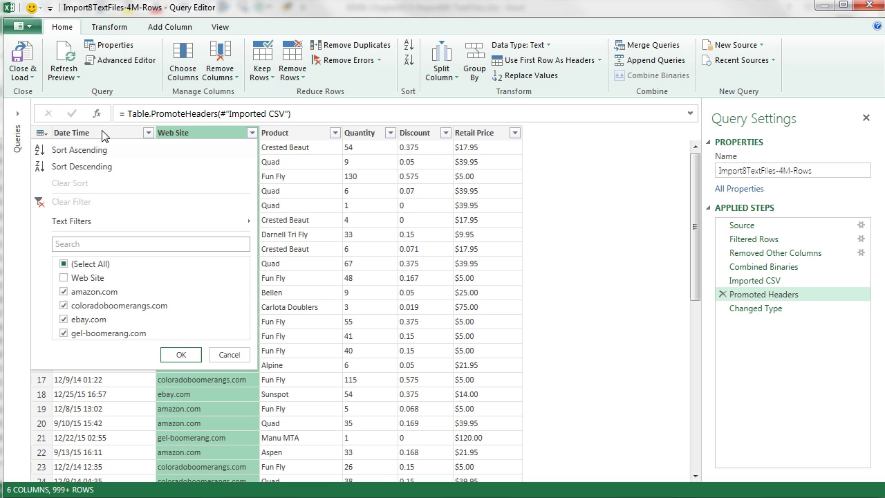
click(181, 355)
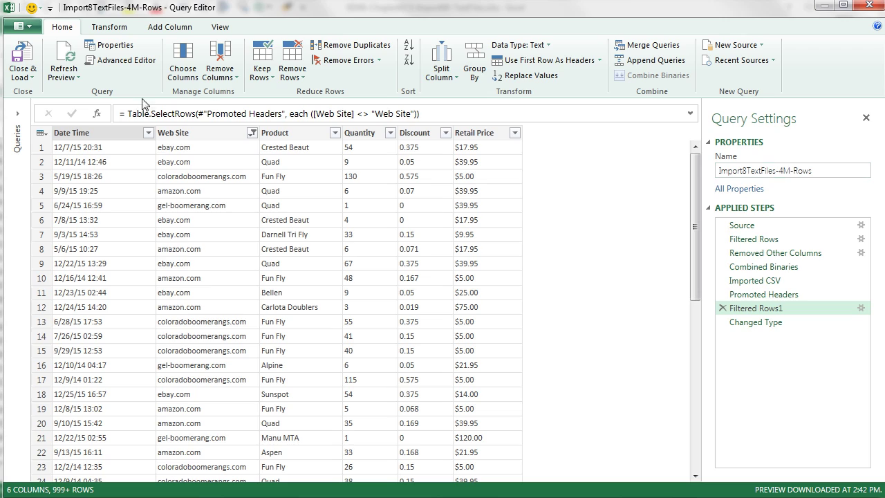
Step: Load the query as a connection only, added to the Data Model with 4,444,408 rows
click(23, 76)
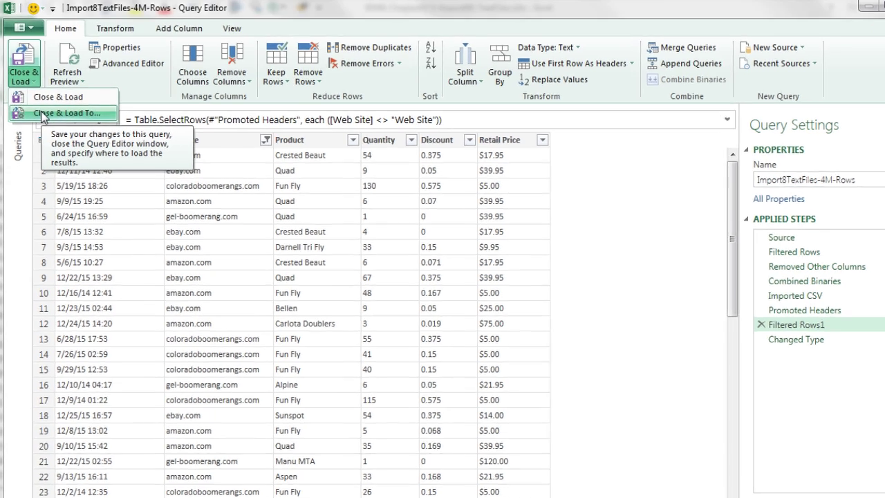
click(40, 108)
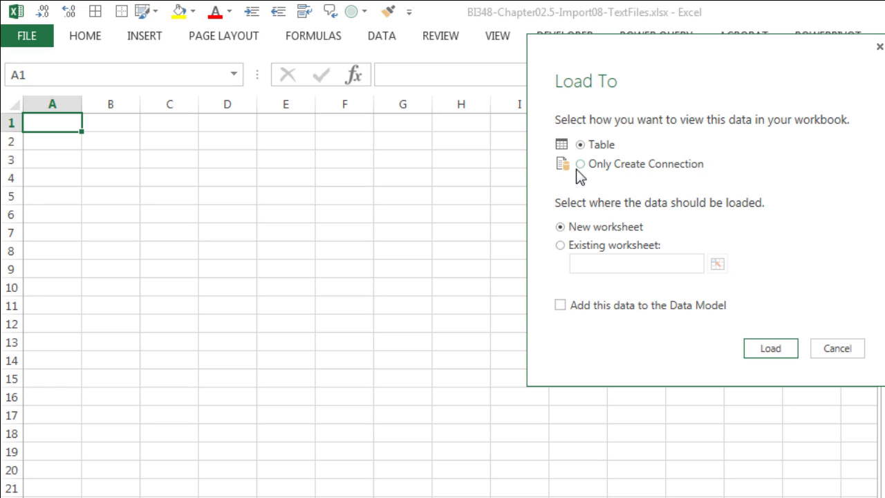
click(579, 167)
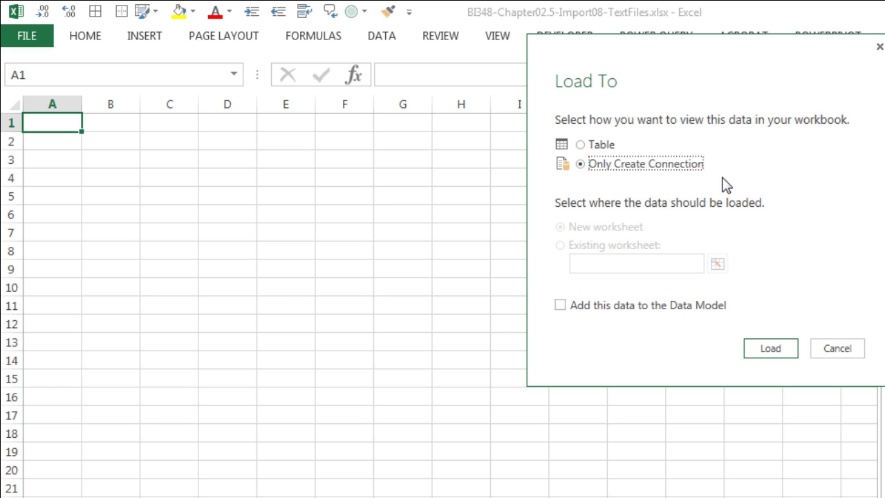
click(559, 306)
click(772, 350)
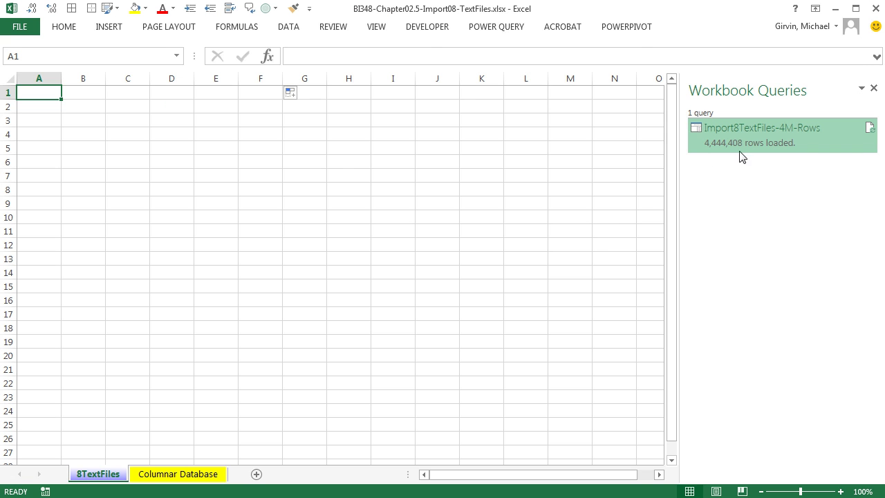
mouse_move(737, 155)
click(177, 474)
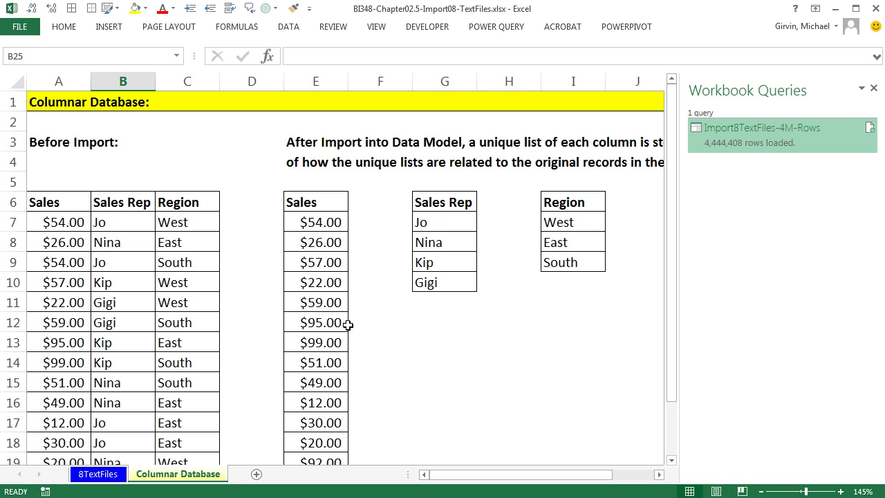
click(110, 473)
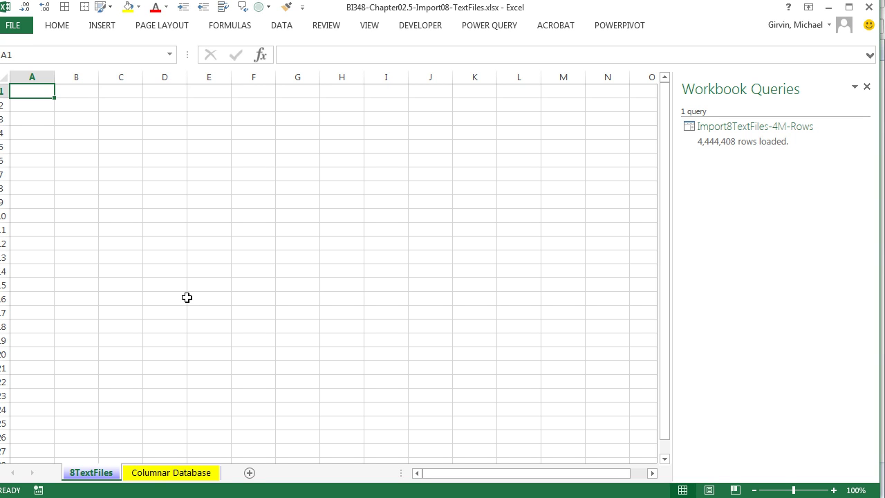
Step: Insert a PivotTable at A1 with Alt+N+V, sourced from Tables in Workbook Data Model
click(102, 25)
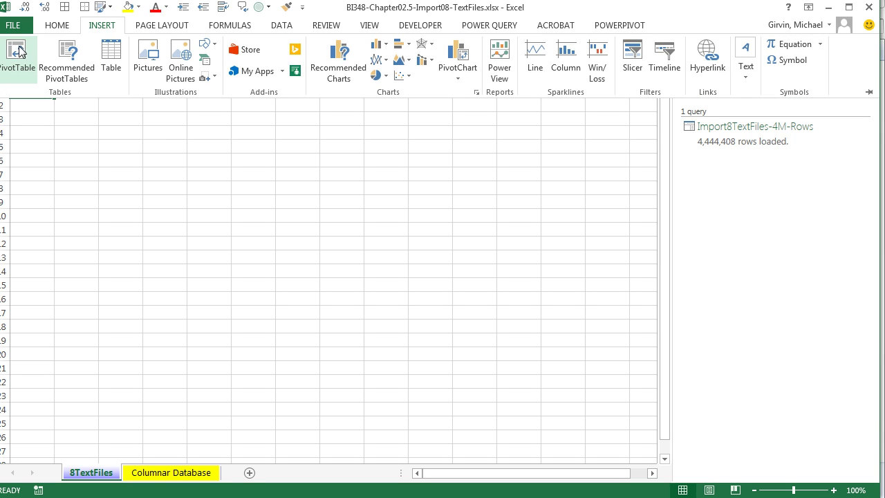
click(264, 276)
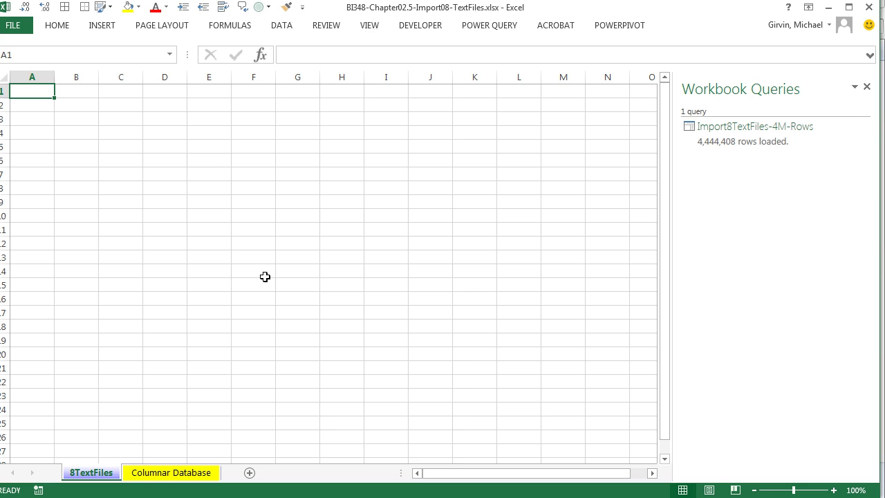
key(alt)
key(n)
key(v)
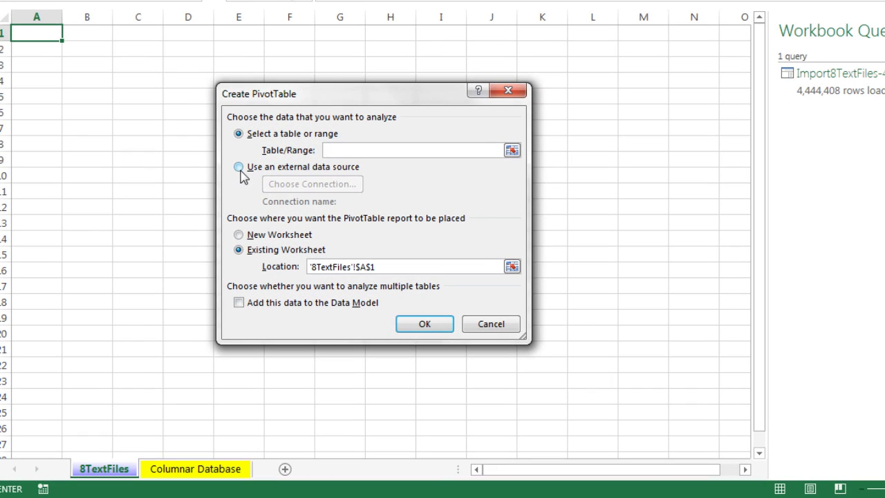
click(219, 193)
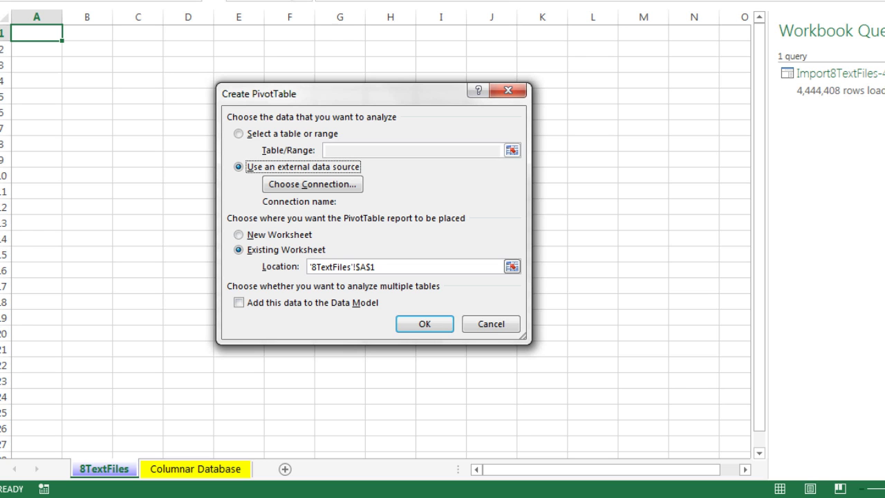
click(334, 184)
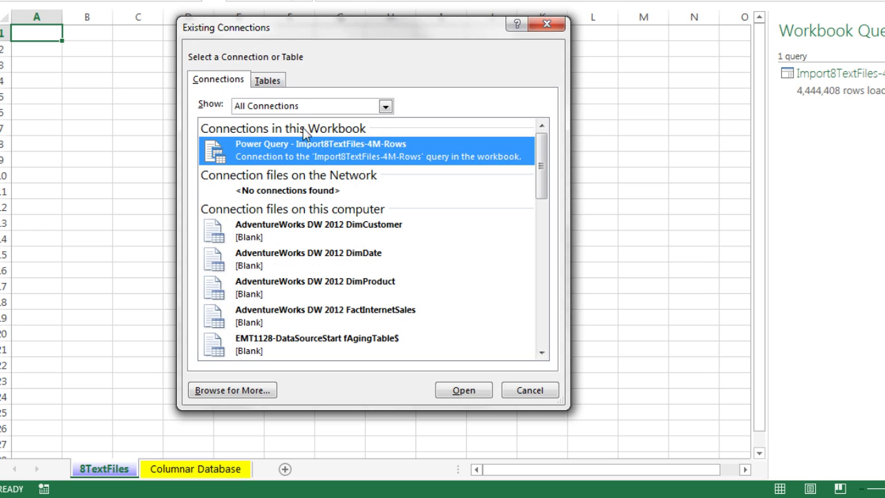
click(269, 80)
click(293, 152)
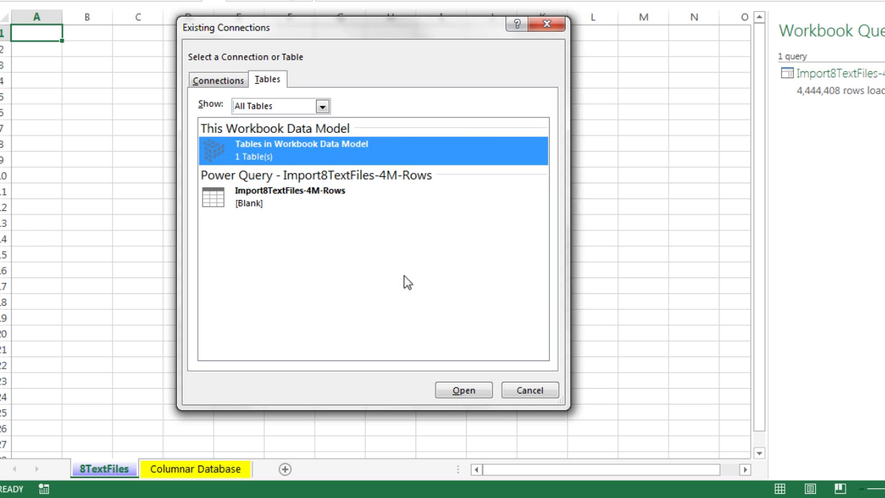
click(464, 391)
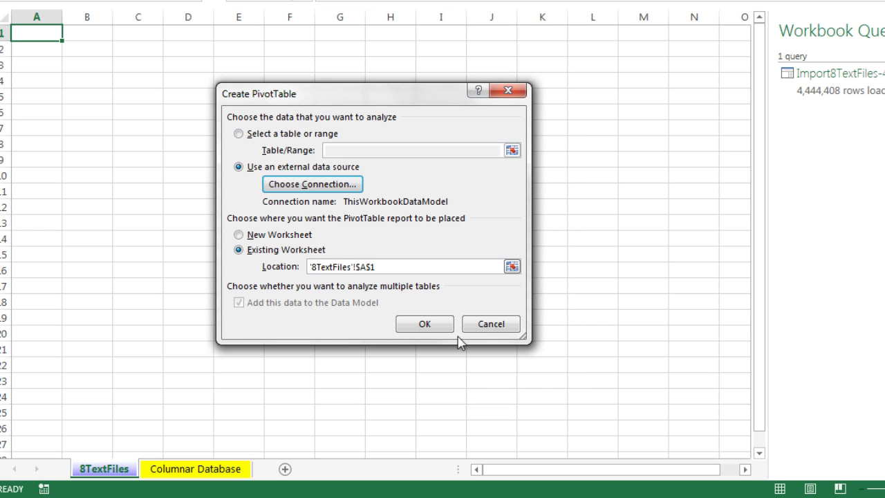
click(424, 324)
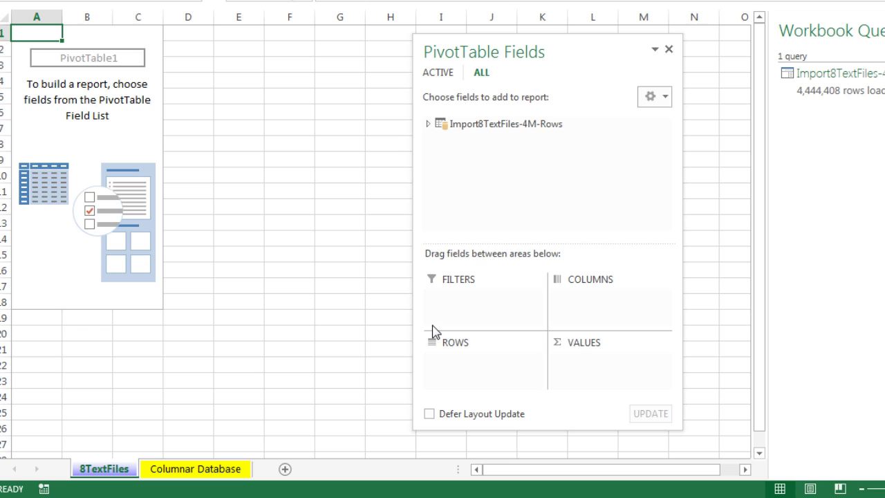
Step: Put Web Site in Rows and sum Quantity in Values, in Tabular Form layout
click(428, 126)
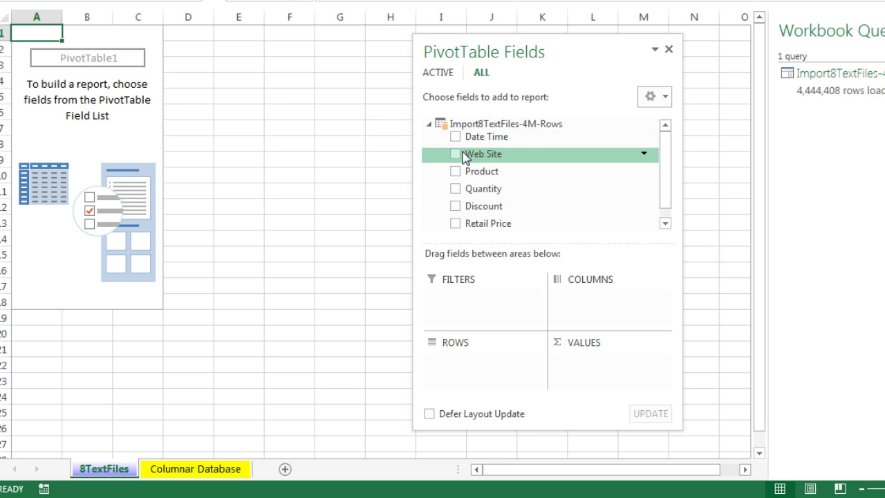
drag(464, 159, 495, 364)
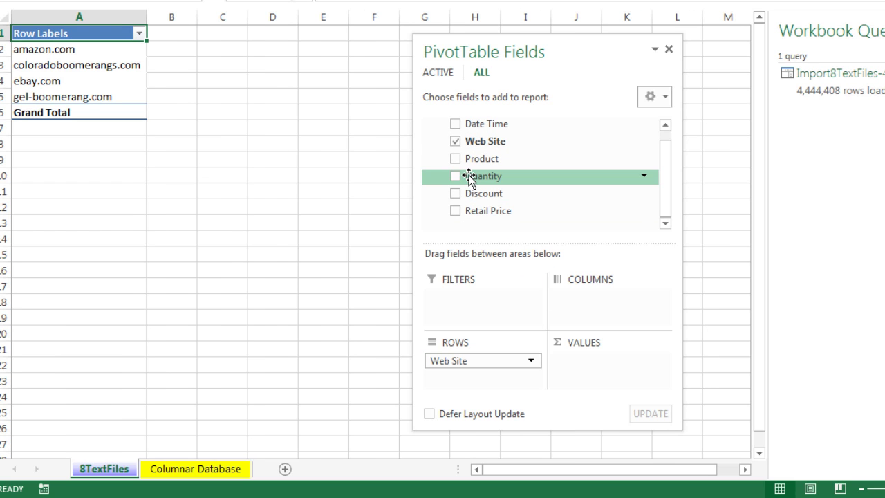
drag(470, 176, 616, 362)
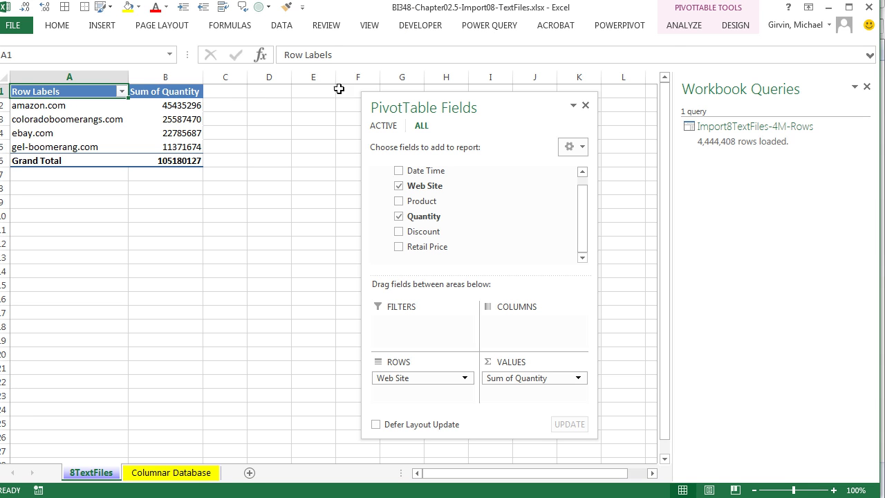
click(732, 25)
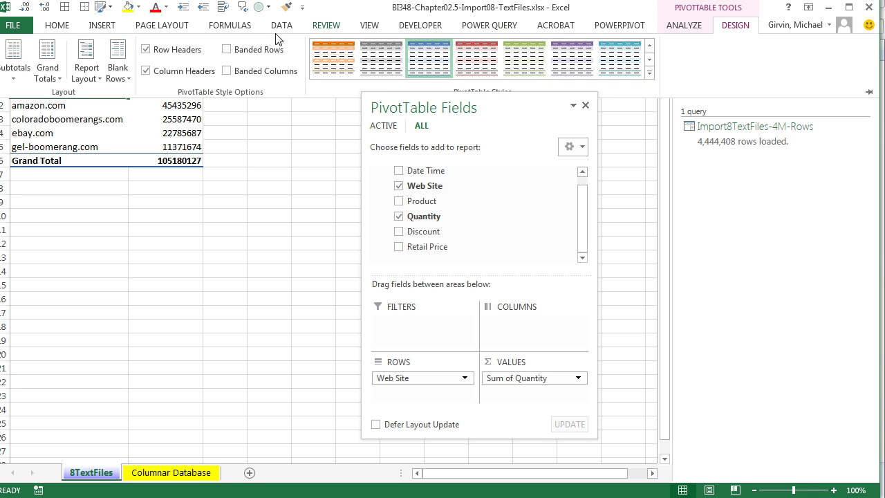
click(86, 69)
click(126, 155)
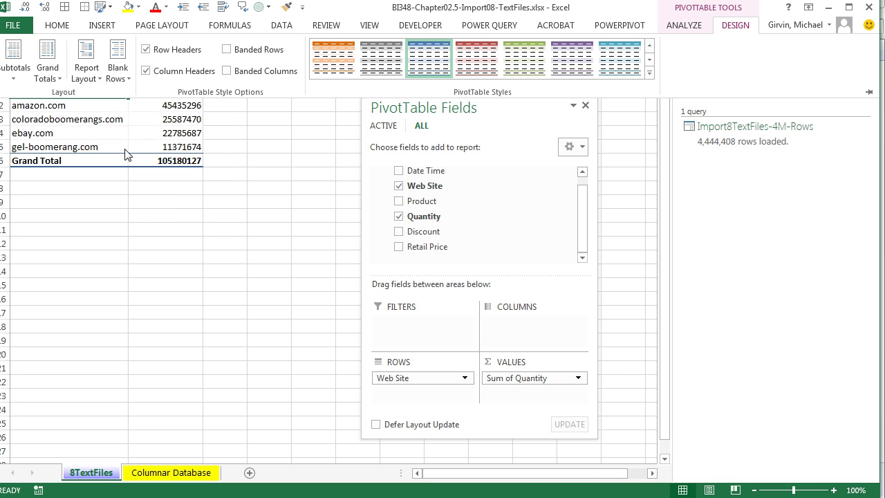
Step: Format the Quantity sums as Number with a 1000 separator
right_click(166, 111)
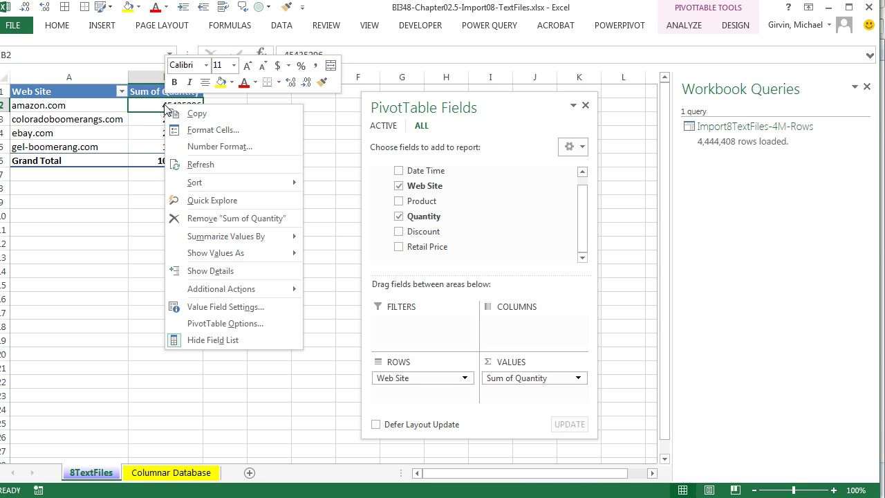
click(200, 146)
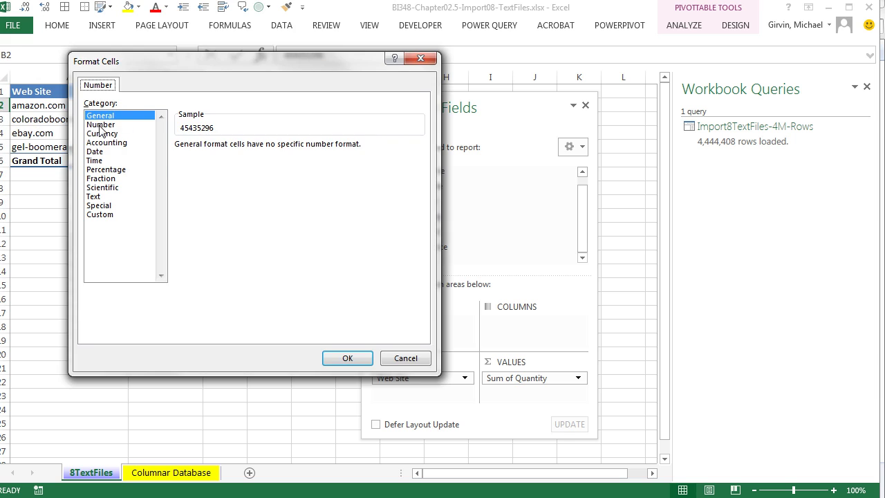
click(101, 125)
click(179, 163)
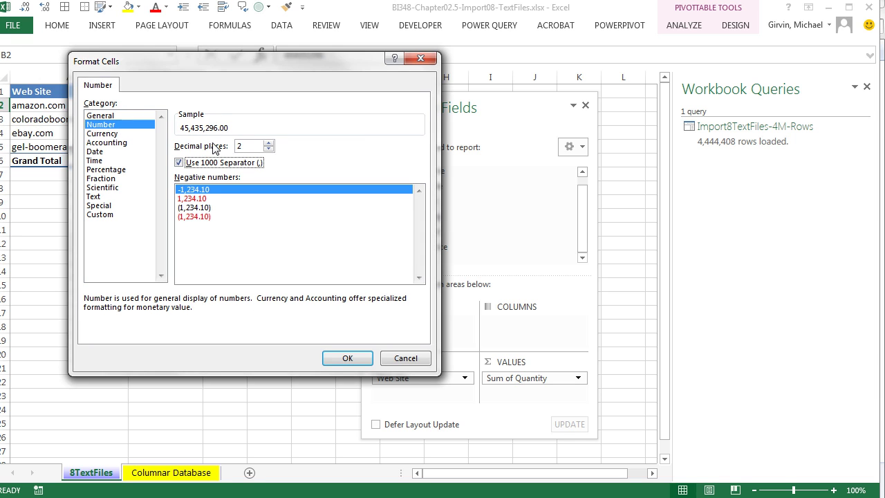
click(349, 358)
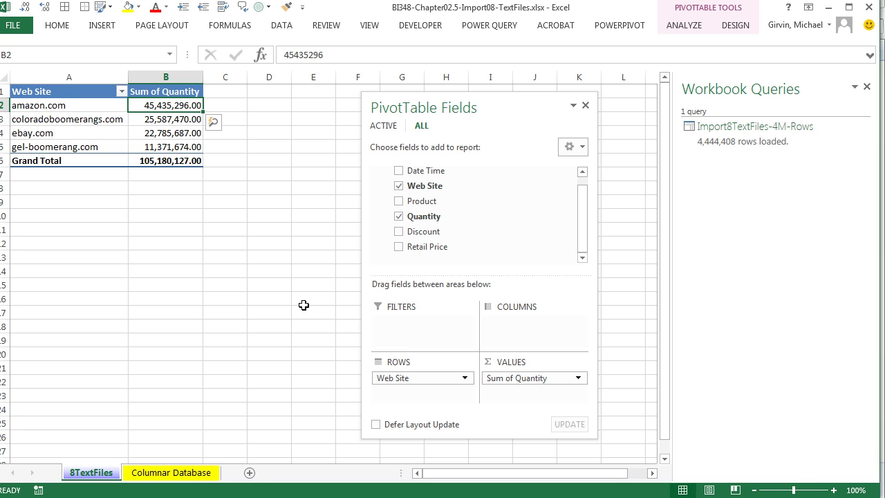
Step: Save the TextFiles workbook and switch to the BI348-Chapter02.5-Import08-ExcelFiles.xlsx workbook
key(ctrl+s)
key(alt+Tab)
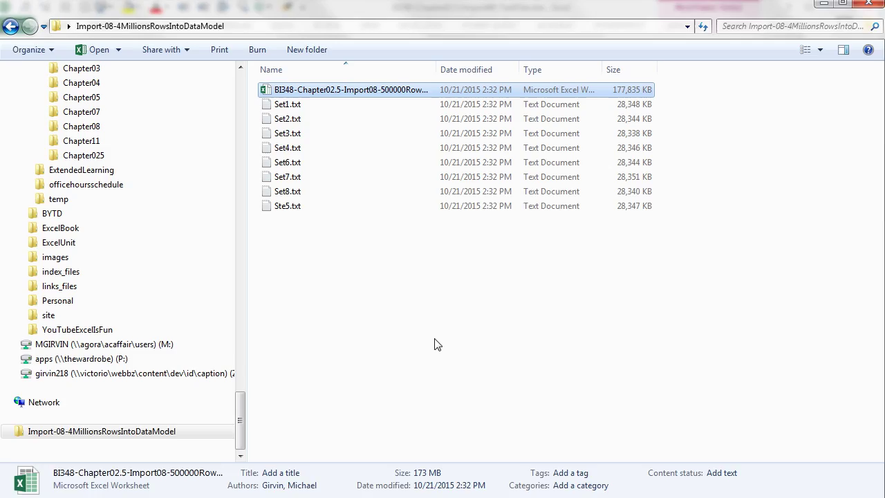
key(alt+Up)
click(205, 417)
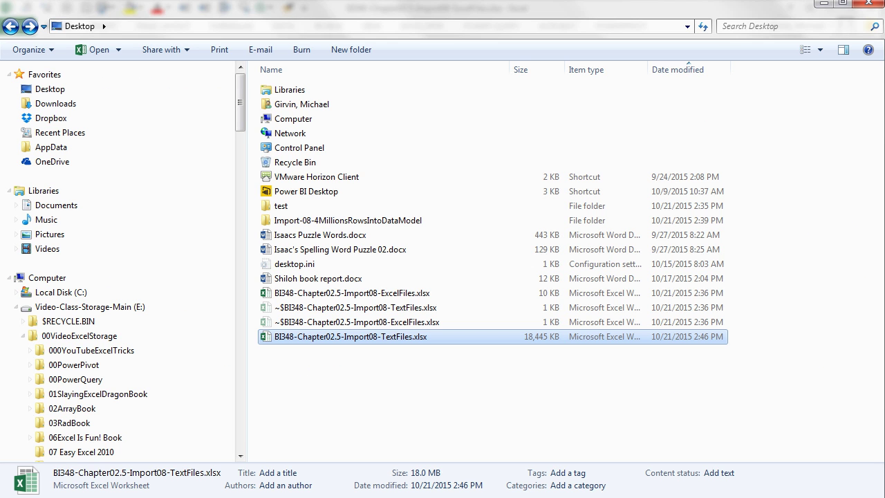
click(103, 468)
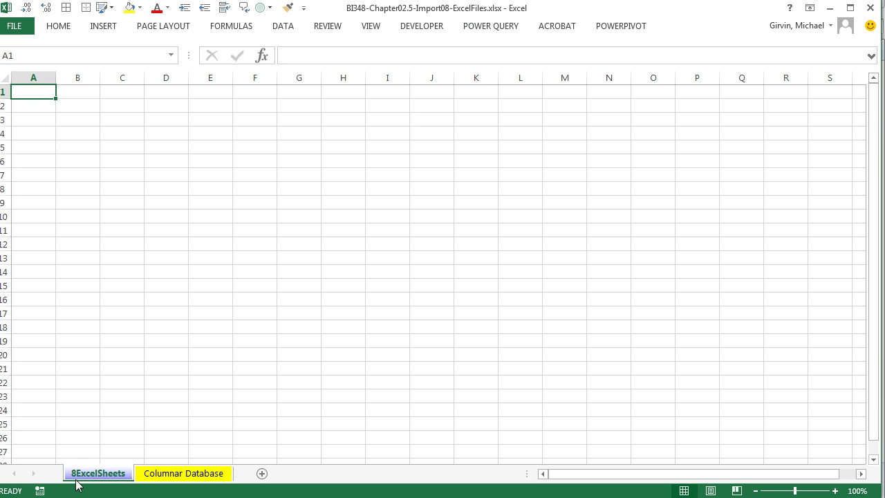
Step: In the ExcelFiles workbook, start a From Folder query on Import-08-4MillionsRowsIntoDataModel
click(500, 30)
click(46, 80)
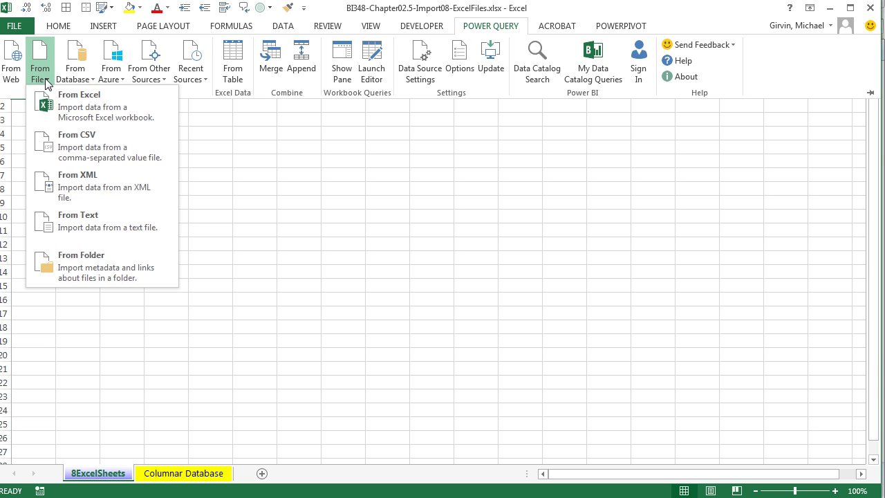
click(75, 276)
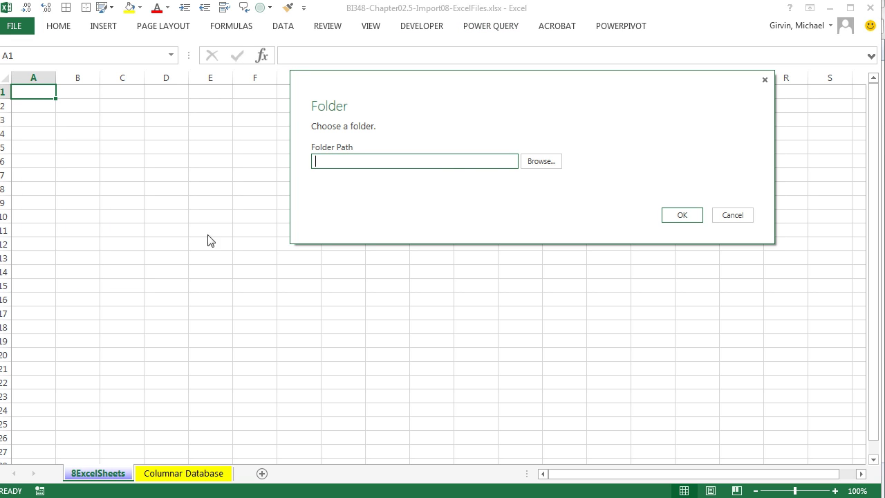
click(543, 163)
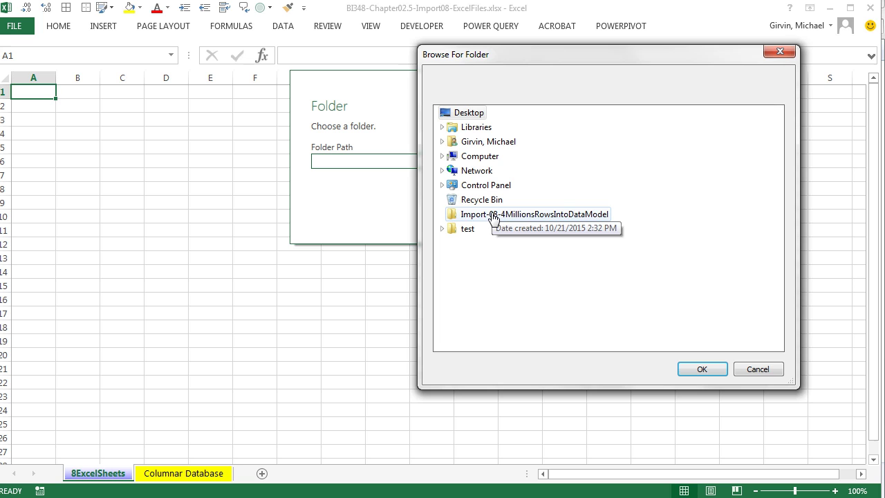
click(525, 215)
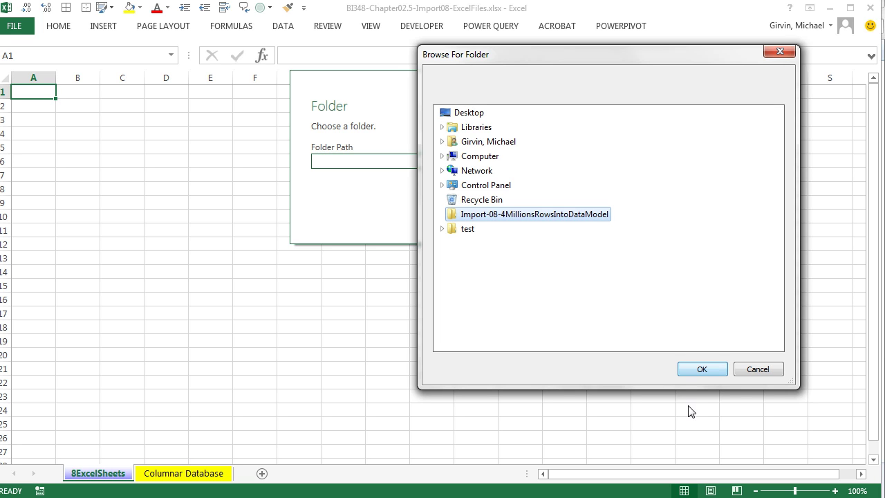
click(702, 369)
click(679, 214)
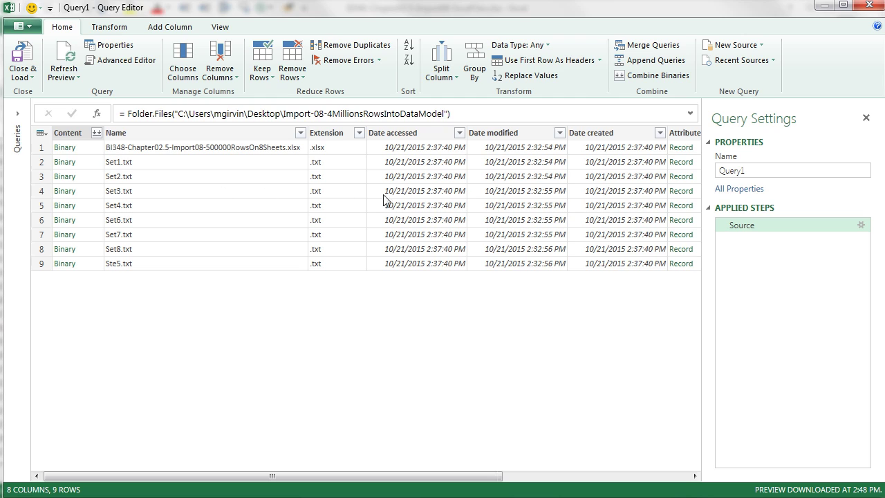
Step: Rename the query from Query1 to Import8ExcelSheets-4M-Rows
click(747, 172)
drag(775, 170, 706, 170)
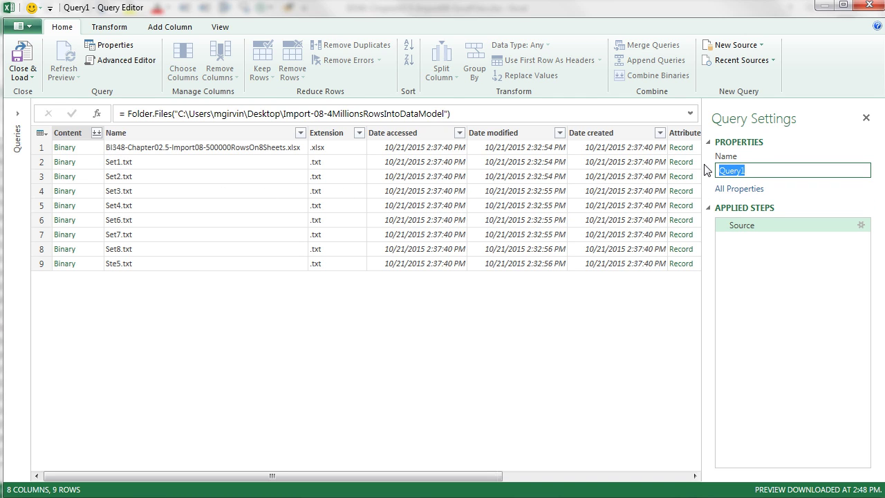
text(Import8ExcelSheets-4M-Rows)
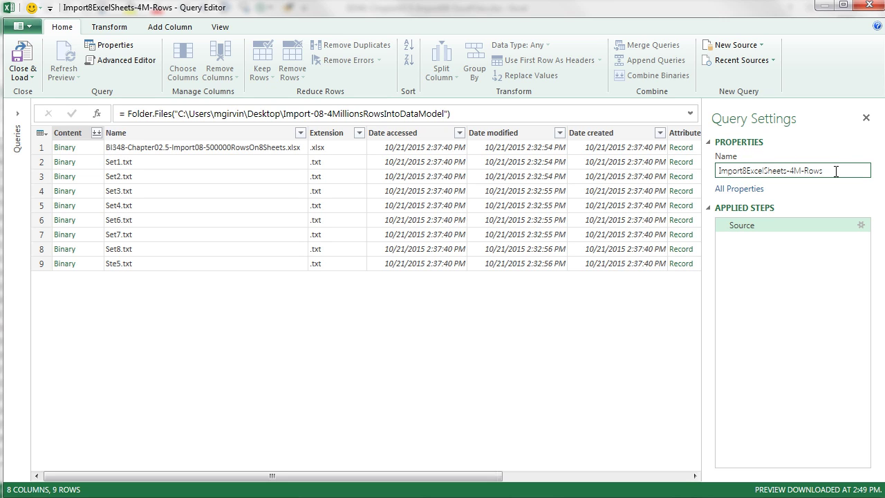
key(Return)
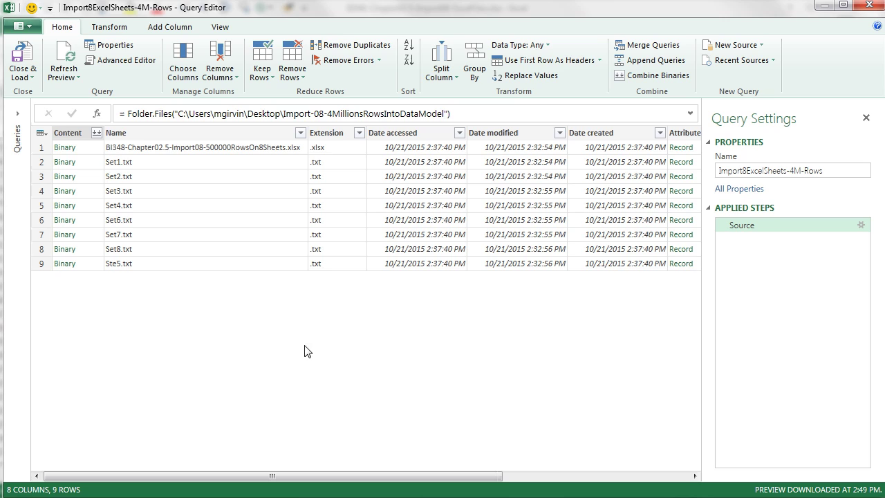
Step: Filter Extension to the single .xlsx file and remove all columns except Content
click(358, 133)
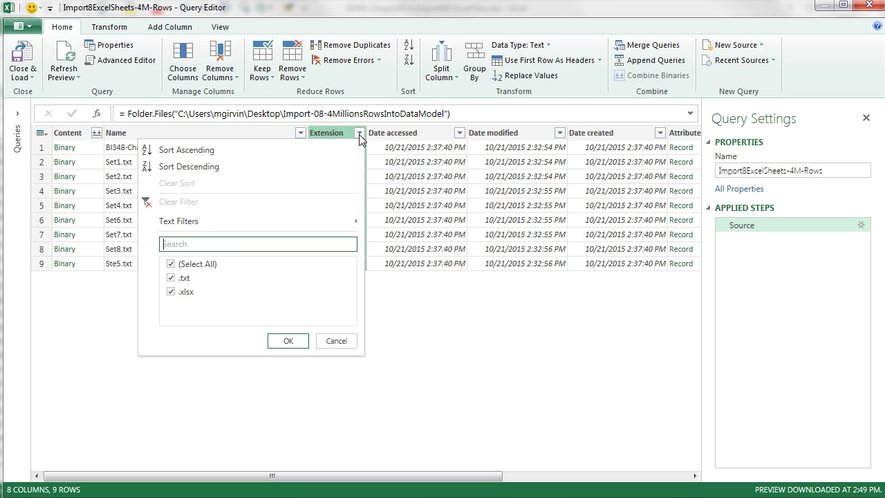
click(172, 277)
click(295, 346)
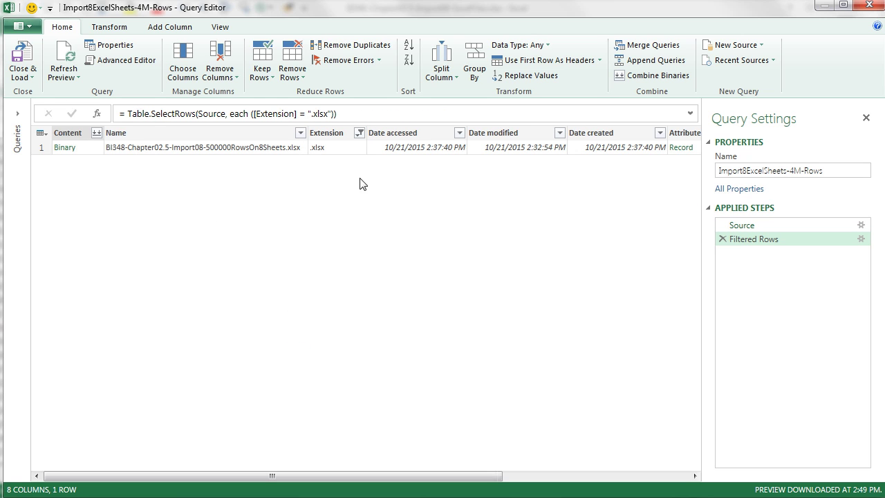
right_click(73, 135)
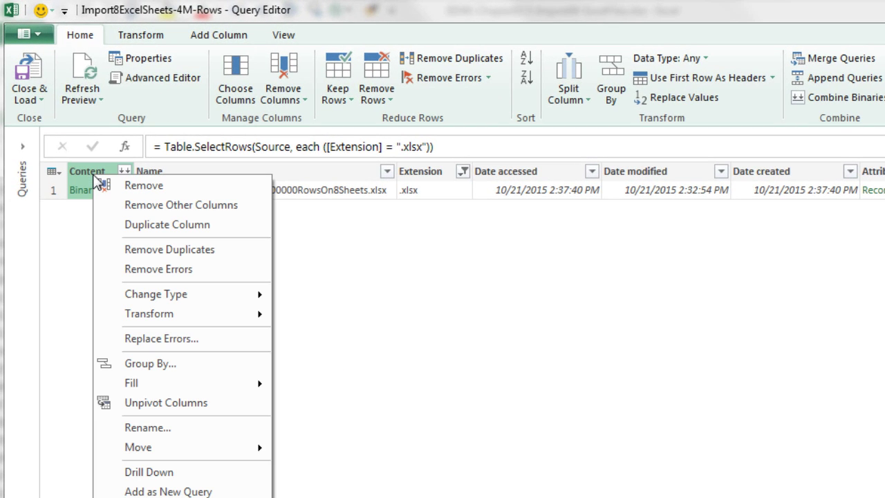
click(166, 206)
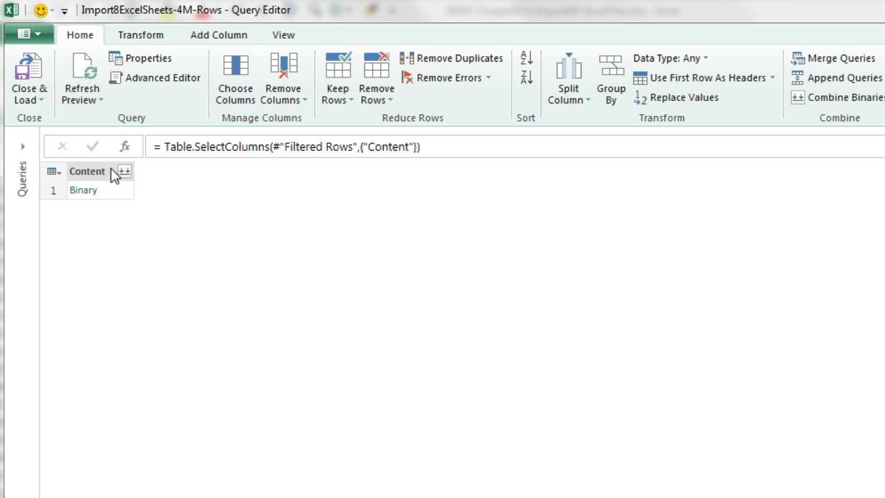
Step: Add a custom column named GetExcelData with the formula =Excel.Workbook([Content])
click(217, 38)
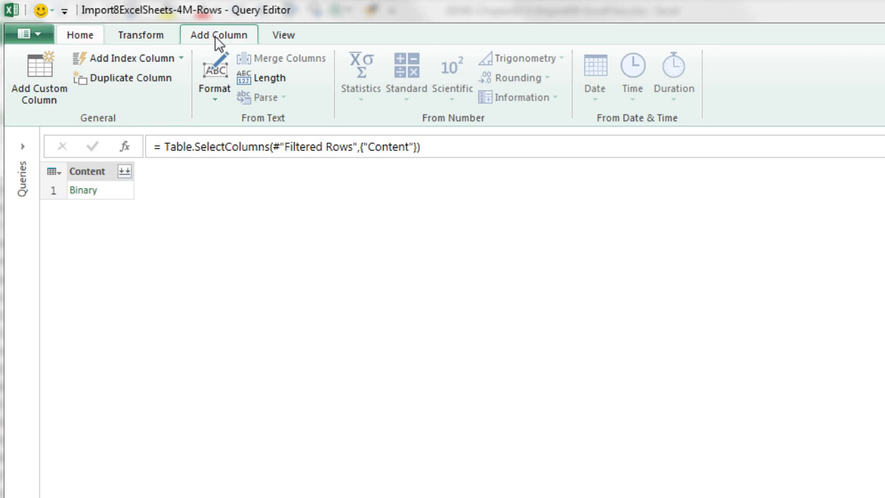
click(52, 95)
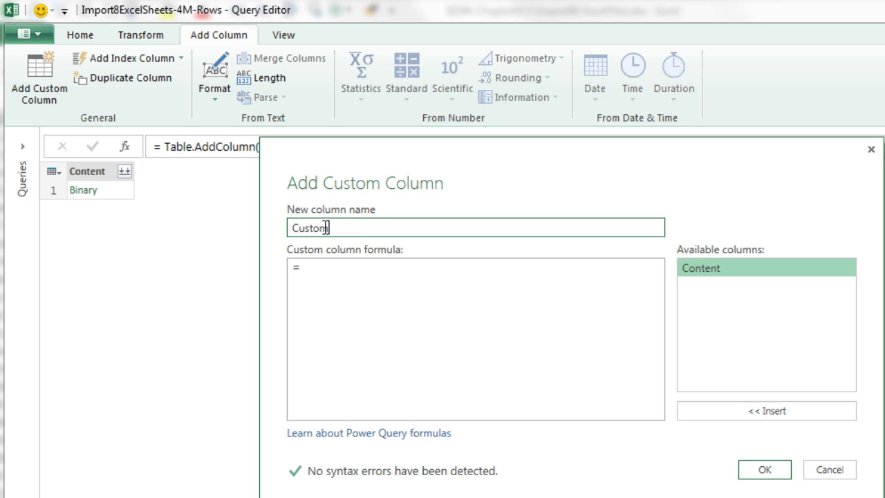
double_click(327, 228)
text(GetExcelData)
key(Tab)
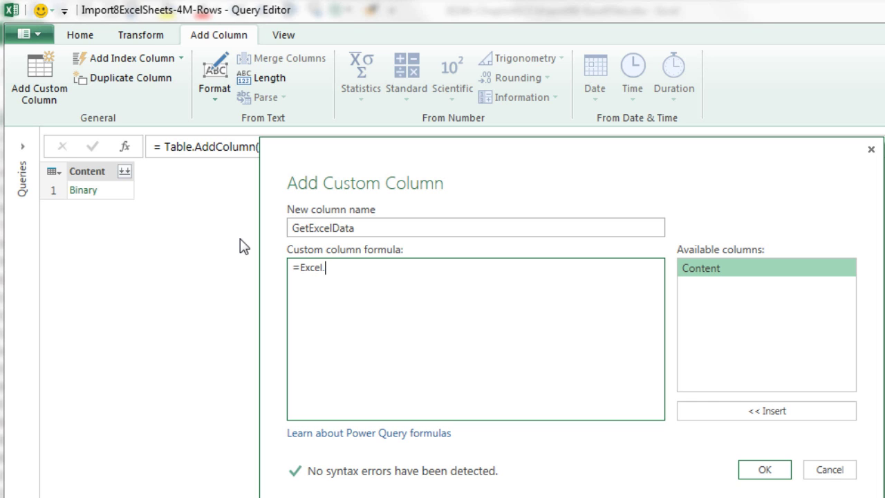
text(Excel.Workbook()
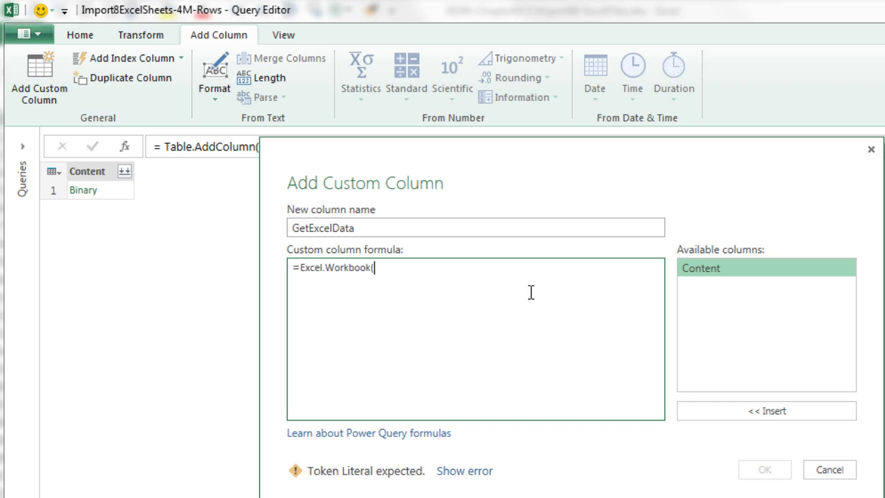
double_click(700, 268)
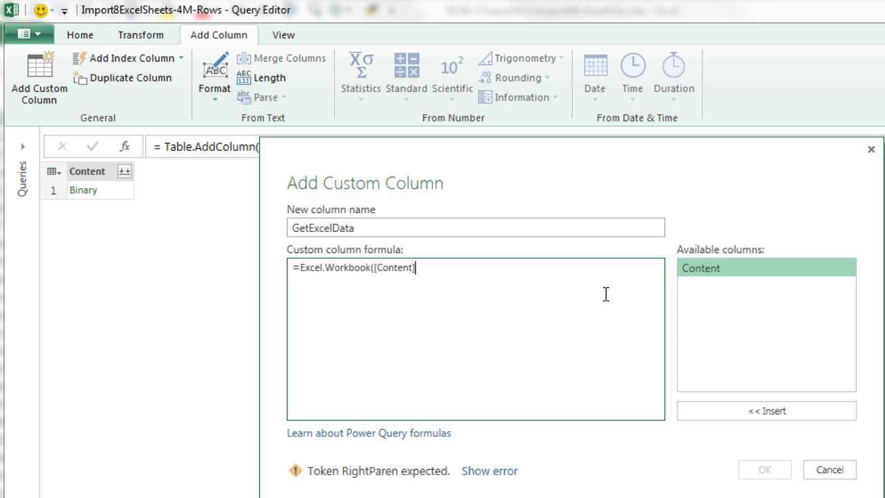
text())
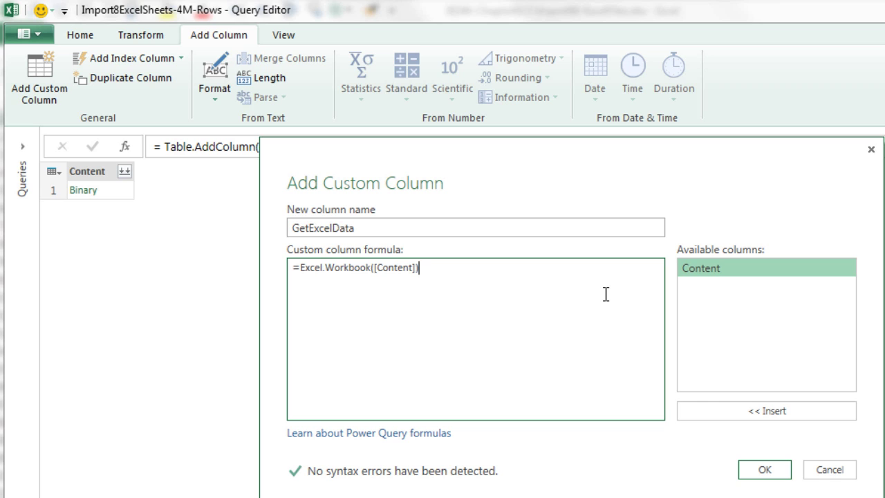
click(778, 471)
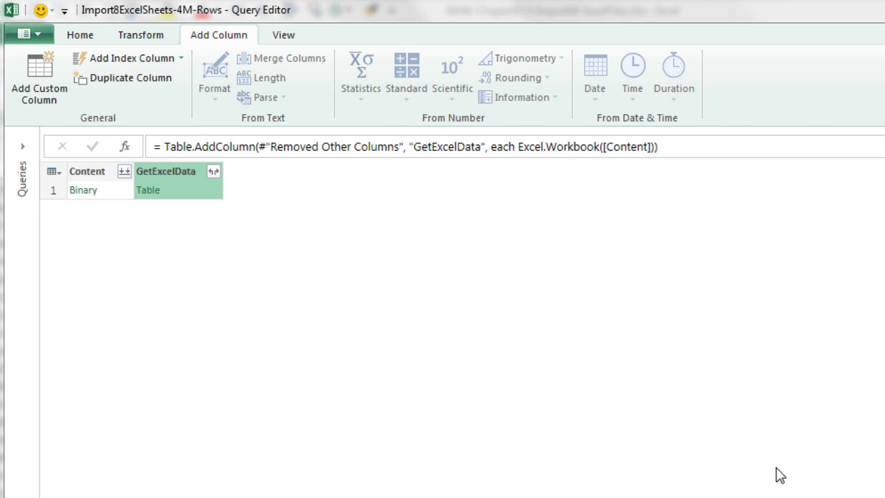
Step: Remove the Content column and expand GetExcelData into Name, Data, Item, Kind and Hidden
right_click(84, 172)
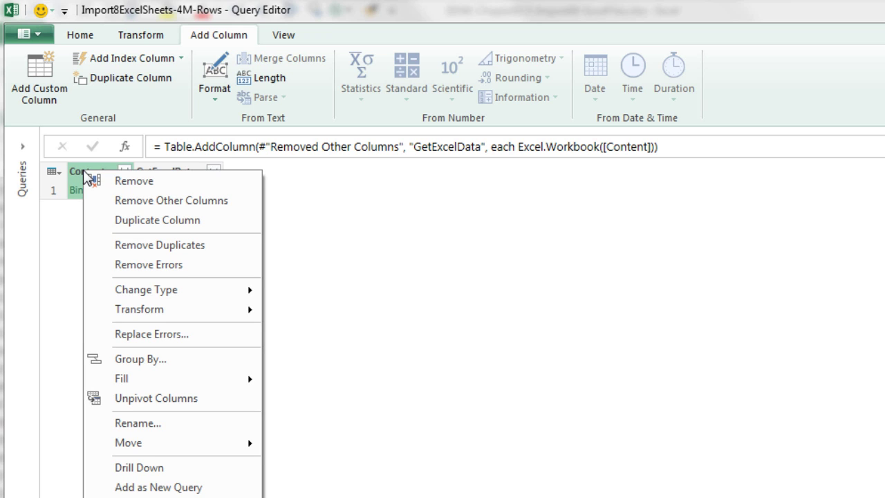
click(123, 186)
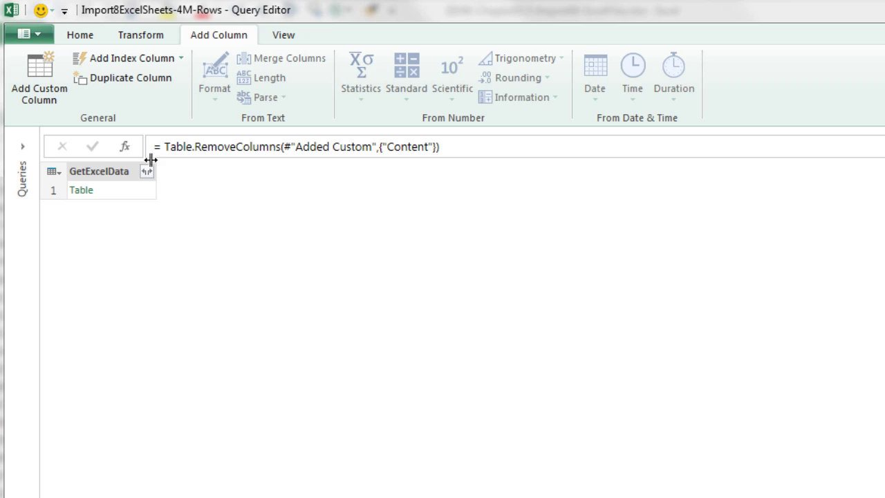
click(147, 171)
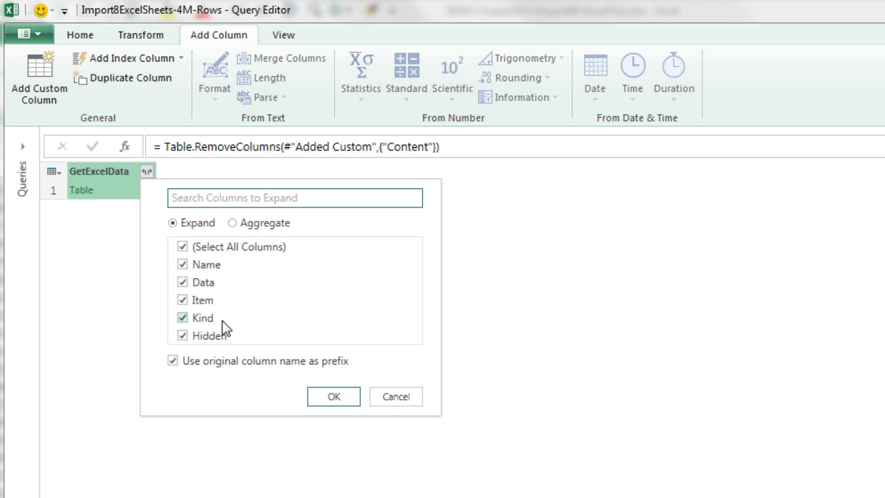
click(333, 398)
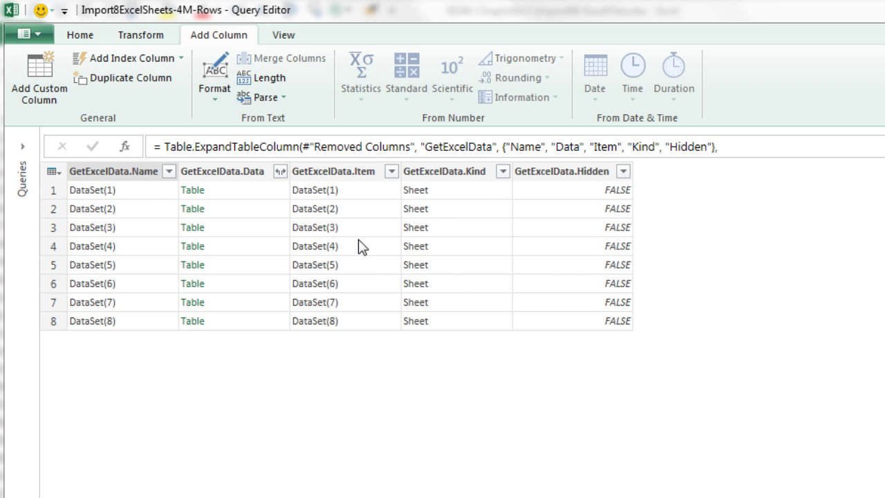
Step: Keep only GetExcelData.Data and expand it into the eight sheets' rows
right_click(237, 178)
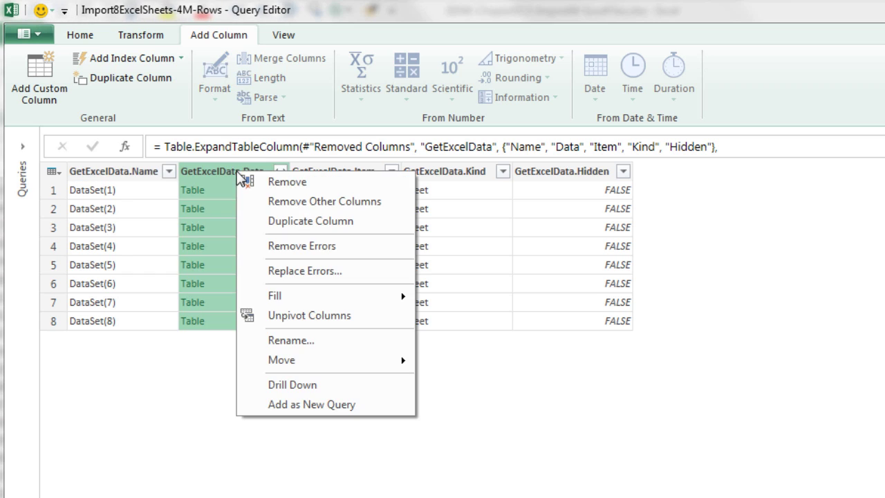
click(298, 201)
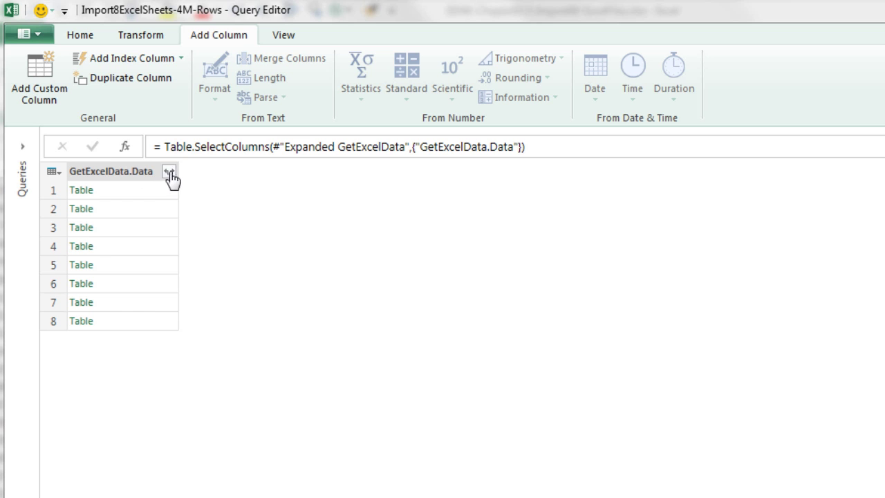
click(169, 171)
click(333, 386)
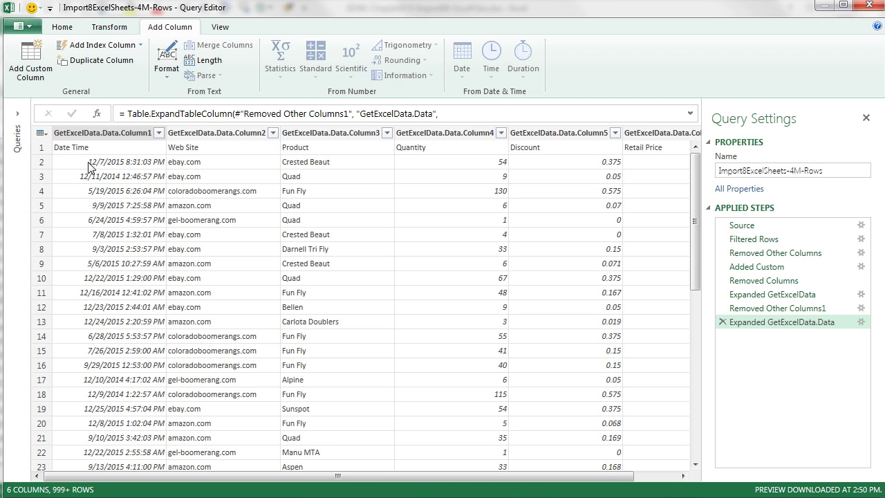
Step: Promote the first row to headers and filter out repeated 'Web Site' header rows
click(41, 133)
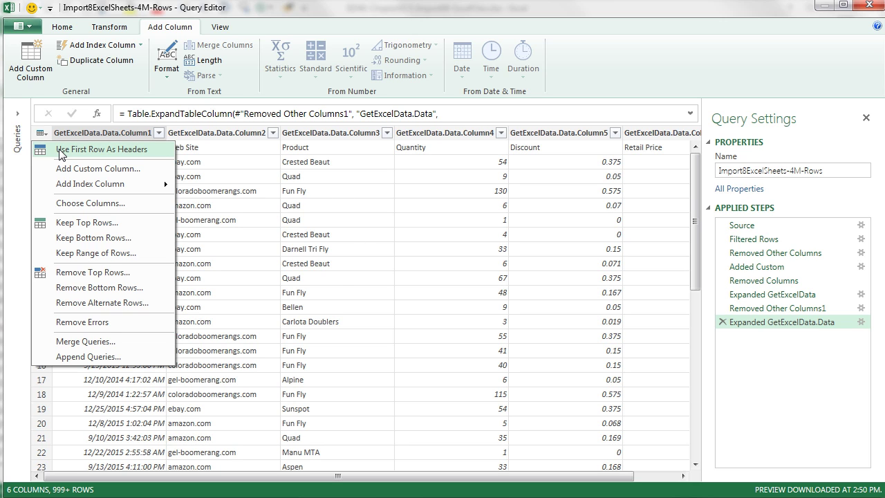
click(61, 149)
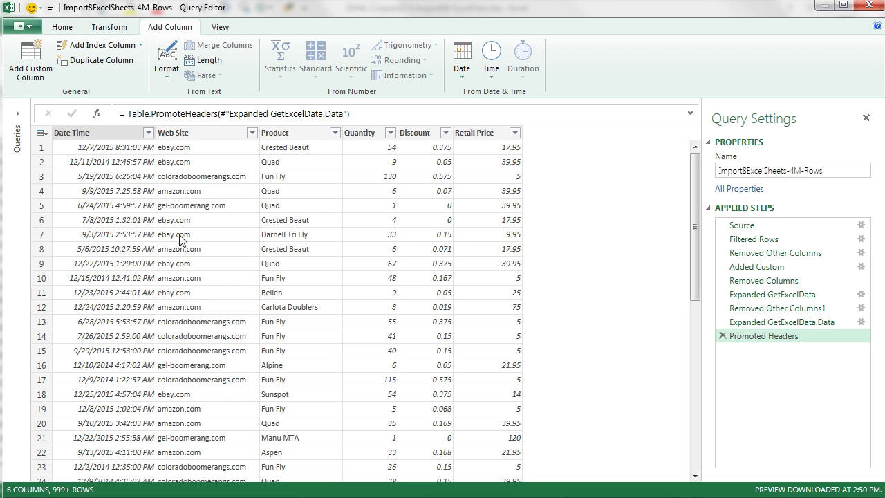
click(251, 133)
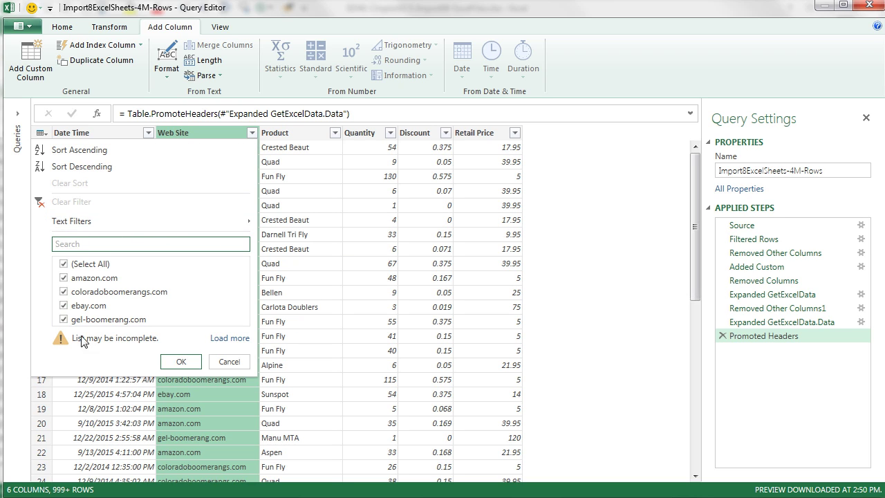
click(223, 339)
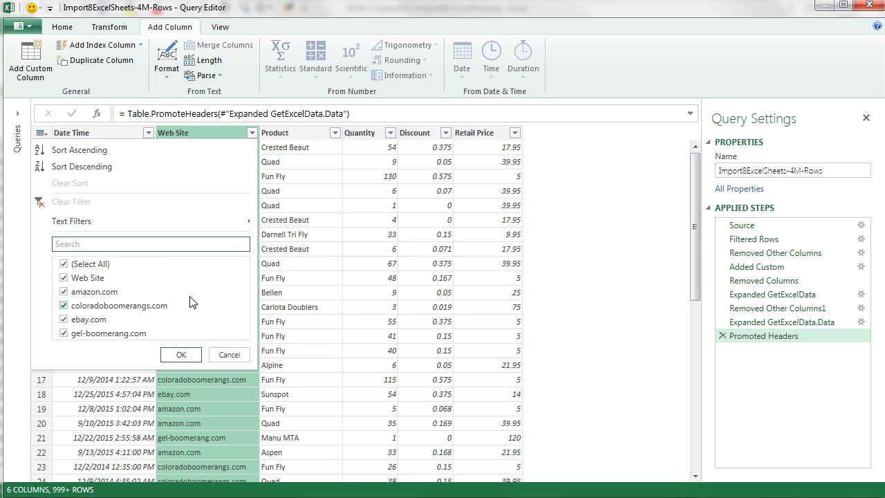
click(65, 279)
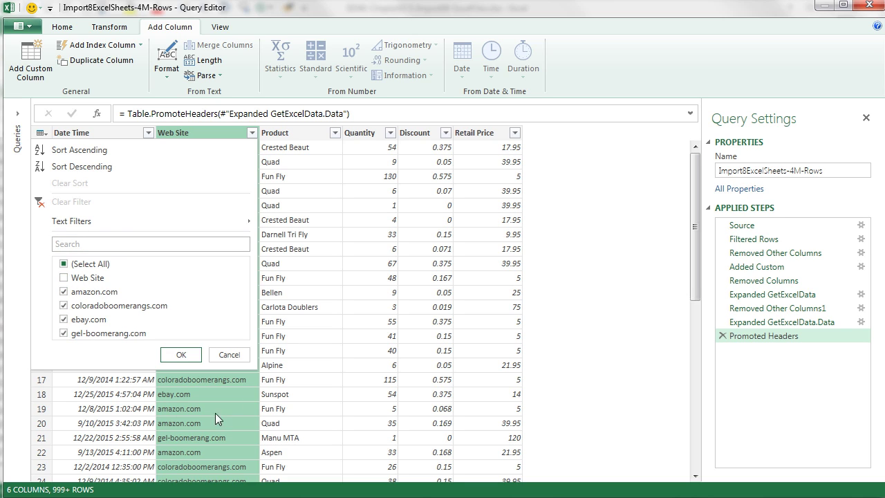
click(180, 354)
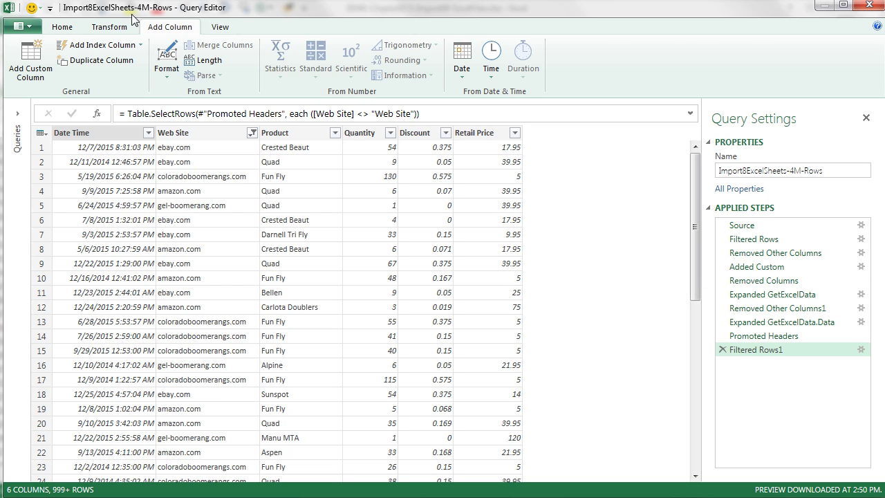
Step: Close & Load To as Only Create Connection, added to the Data Model (4,444,408 rows)
click(67, 30)
click(22, 73)
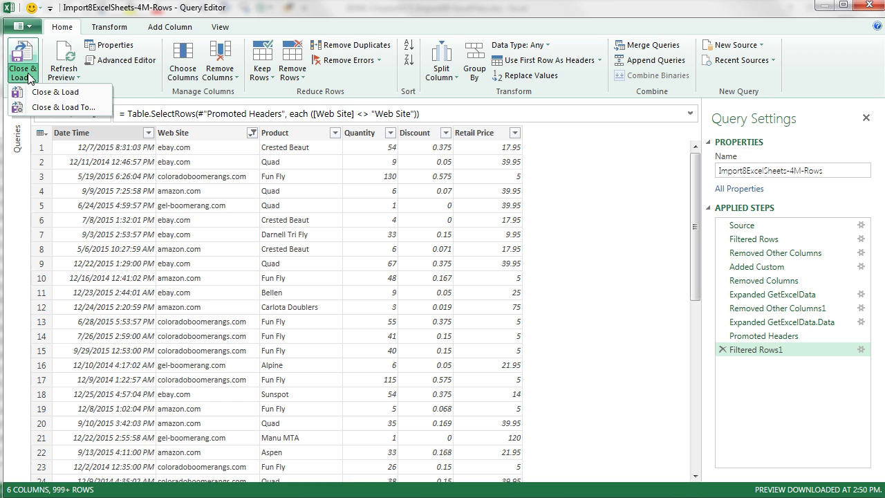
click(38, 109)
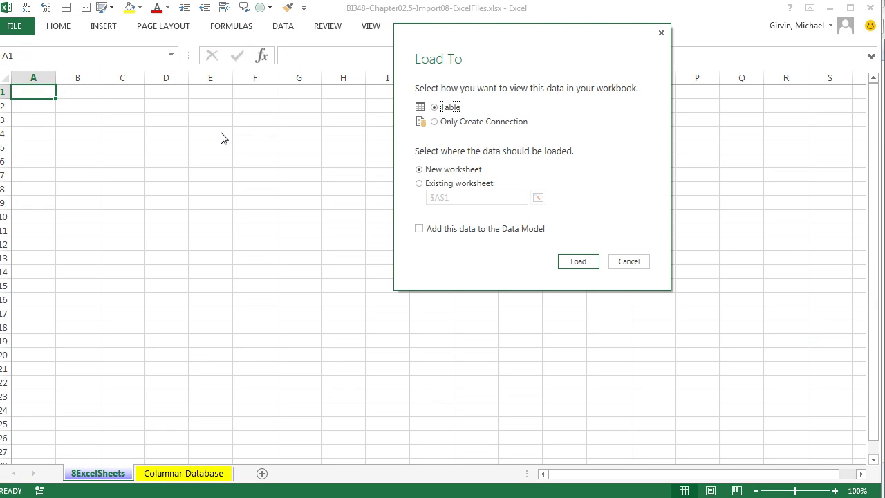
click(436, 124)
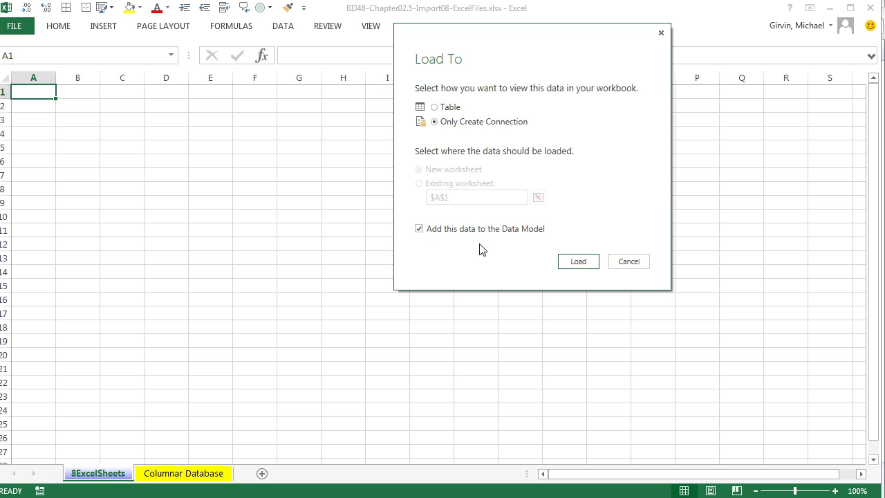
click(578, 262)
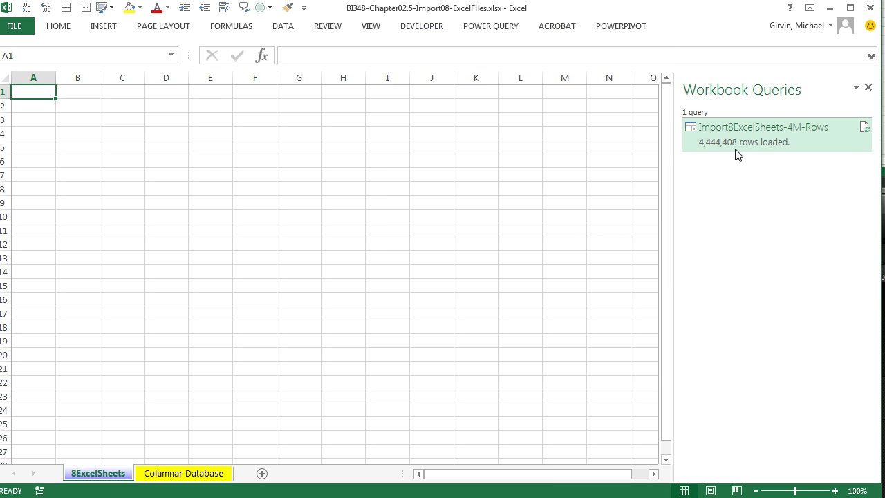
mouse_move(737, 154)
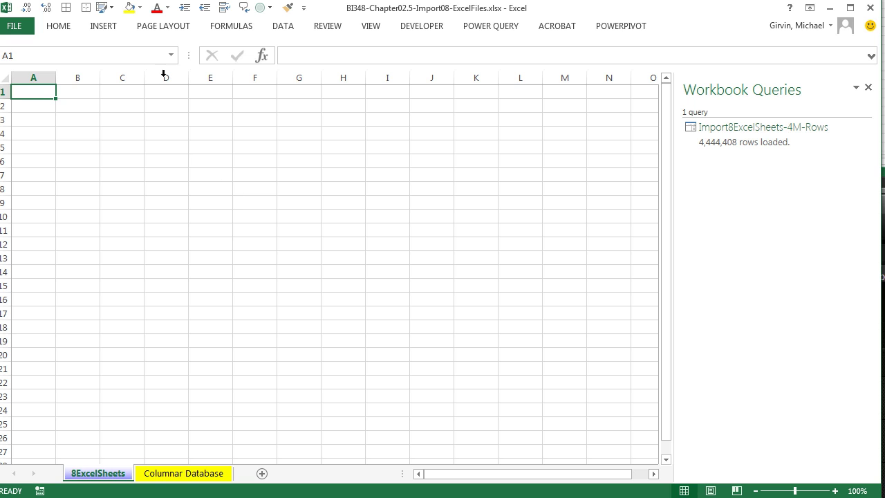
Step: Insert an empty PivotTable at A1 using Tables in Workbook Data Model as the source
click(105, 27)
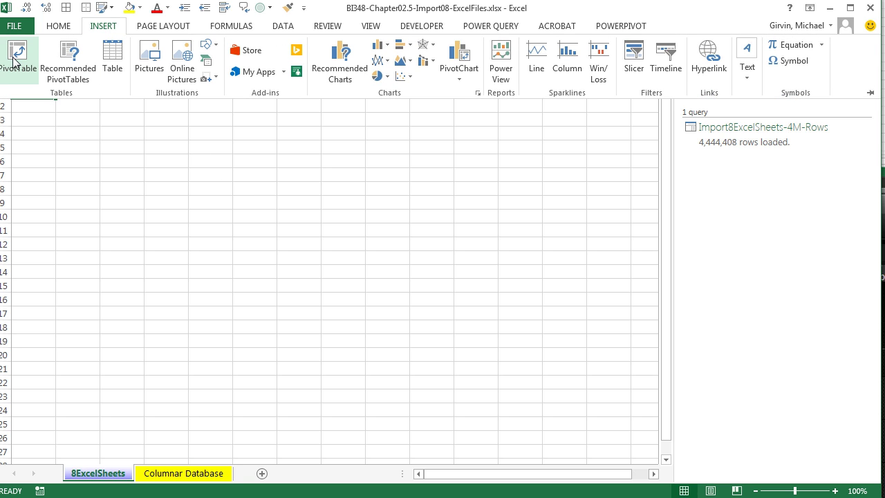
click(235, 265)
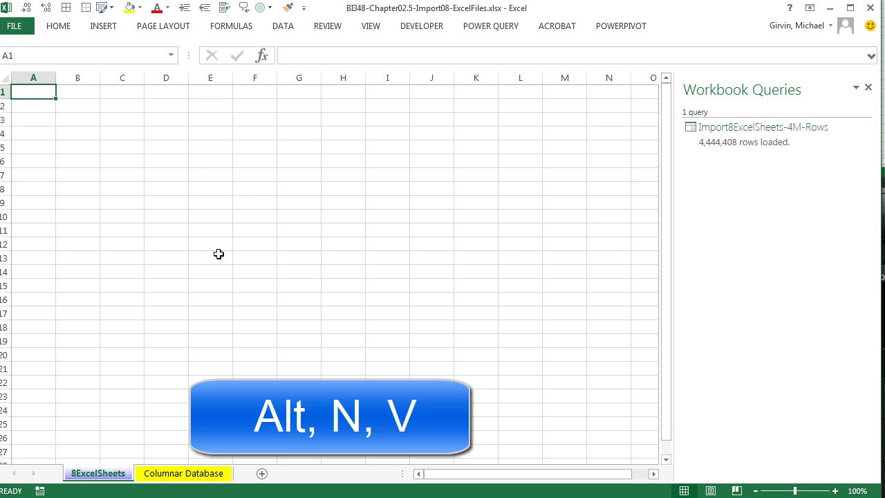
key(alt+n)
key(v)
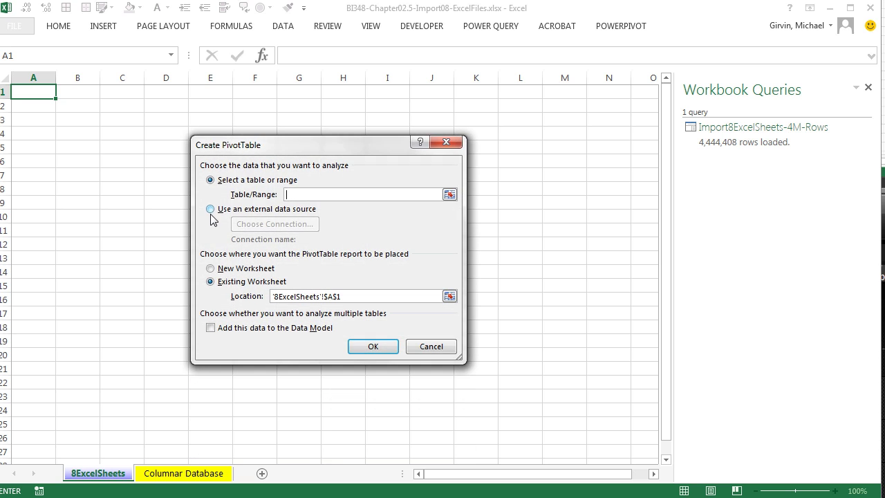
click(210, 208)
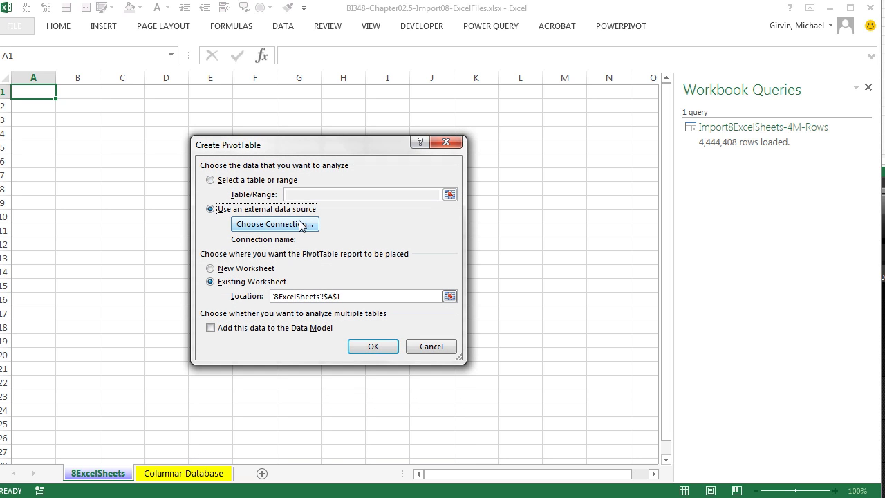
click(297, 228)
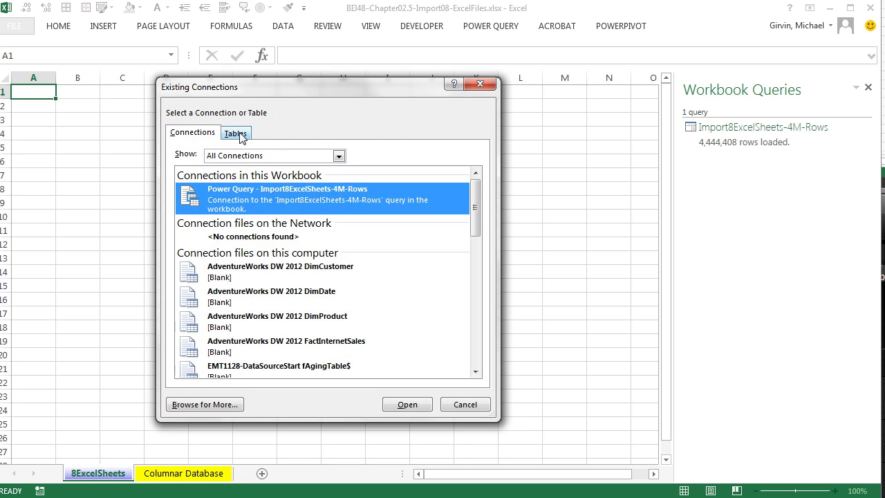
click(239, 136)
click(270, 197)
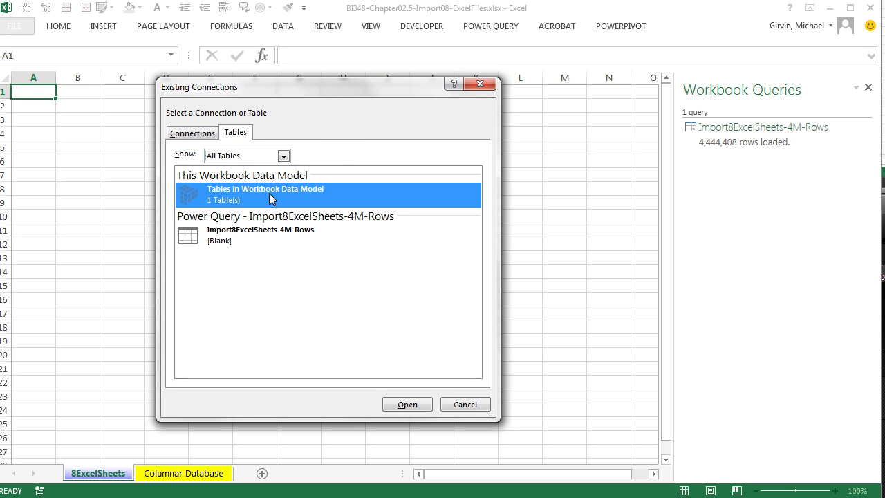
click(405, 406)
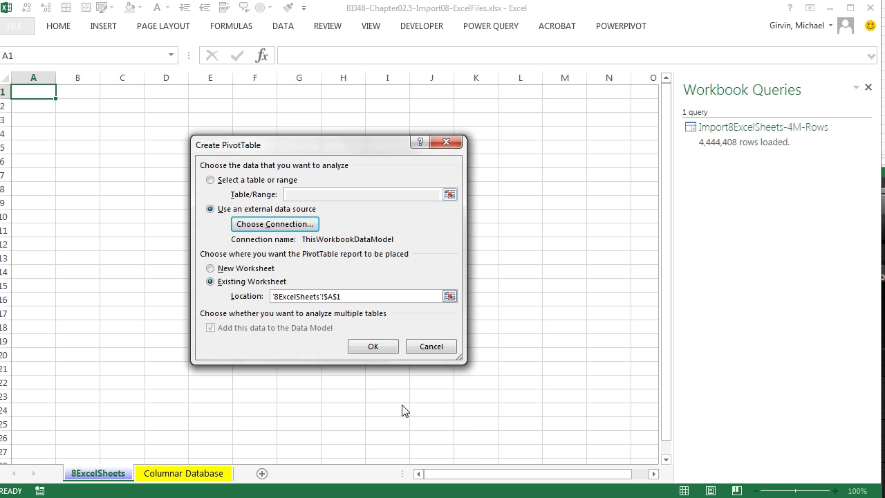
click(373, 346)
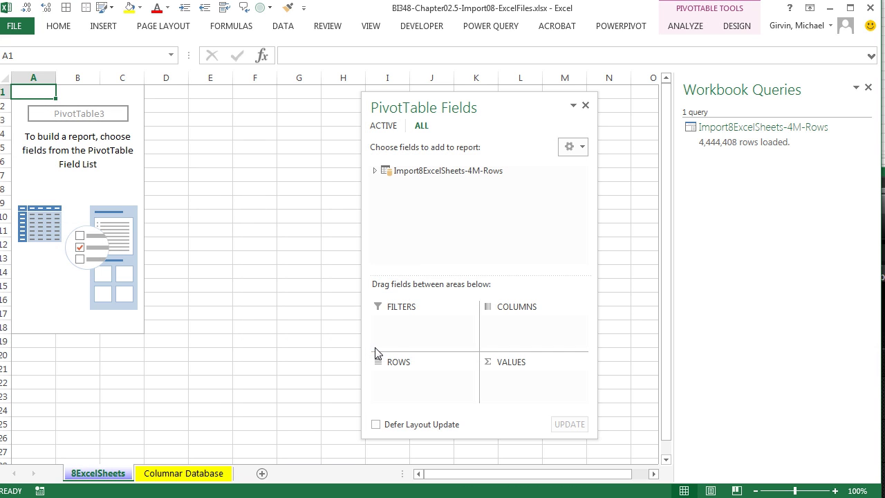
Step: Put Web Site in Rows and Quantity in Values, giving a count totalling 4444408
click(373, 171)
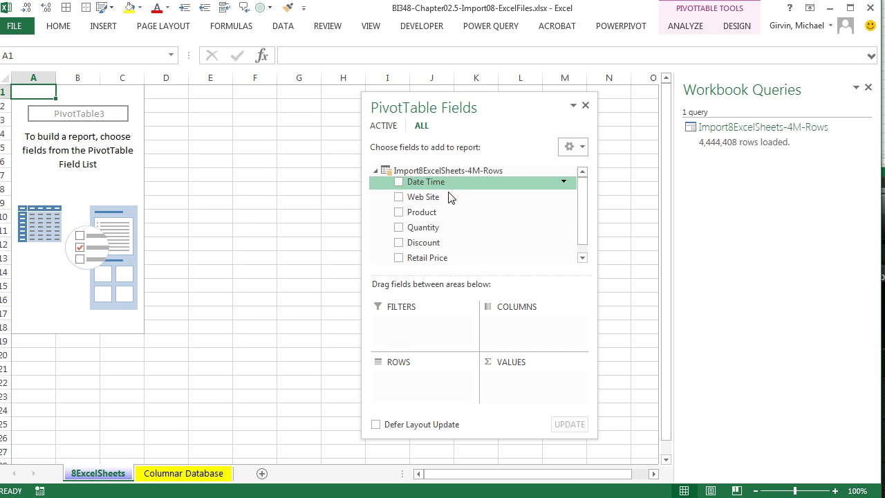
drag(424, 197, 422, 373)
drag(425, 220, 520, 379)
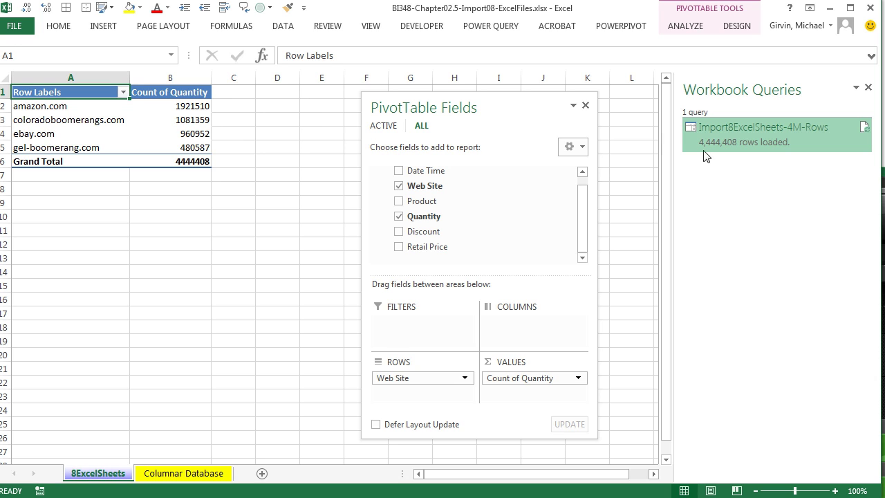
right_click(759, 137)
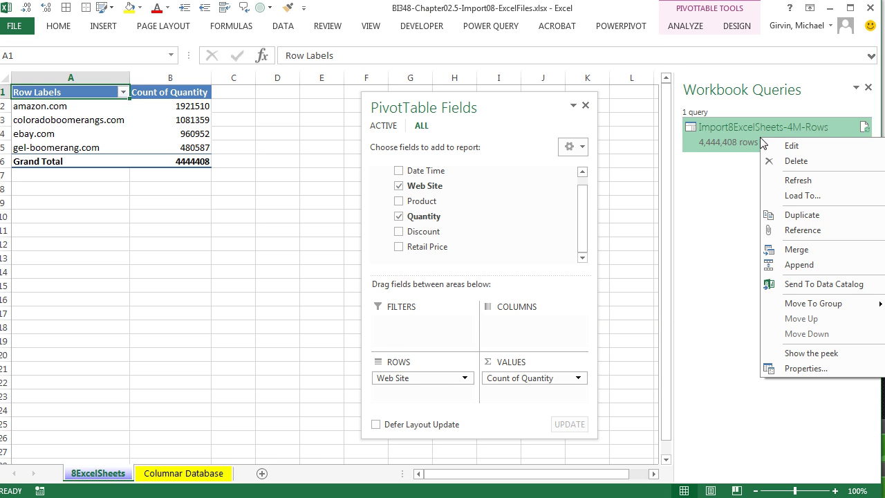
Step: Edit the query, setting Date Time to Date/Time and Web Site and Product to Text
click(777, 144)
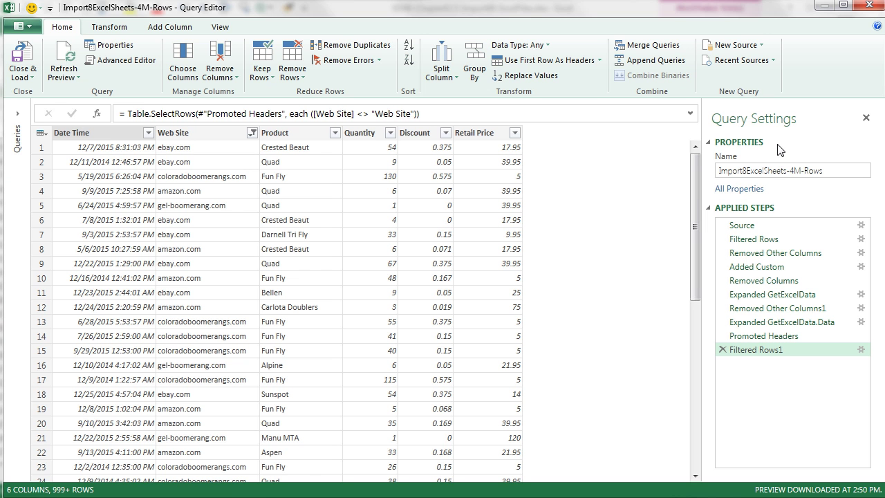
click(98, 134)
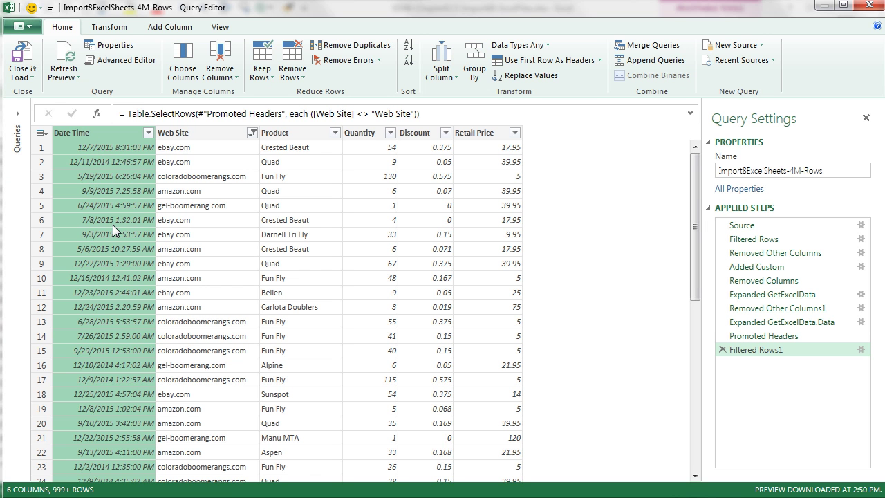
click(545, 46)
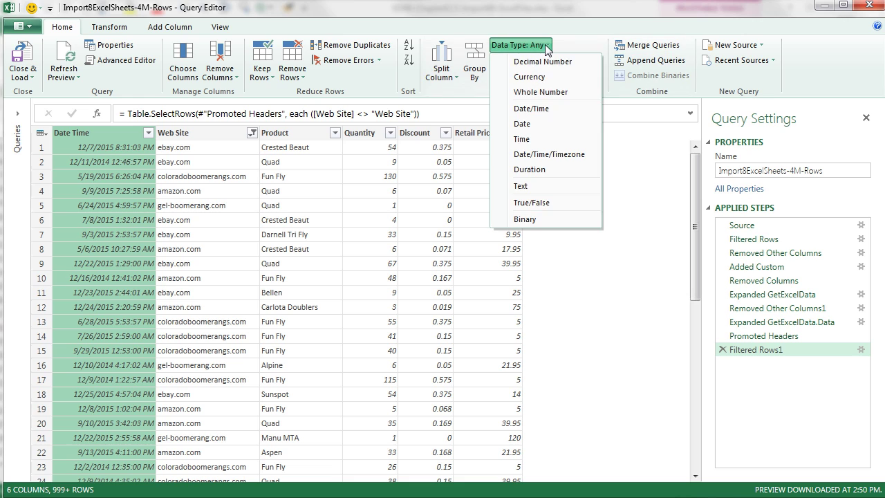
click(531, 110)
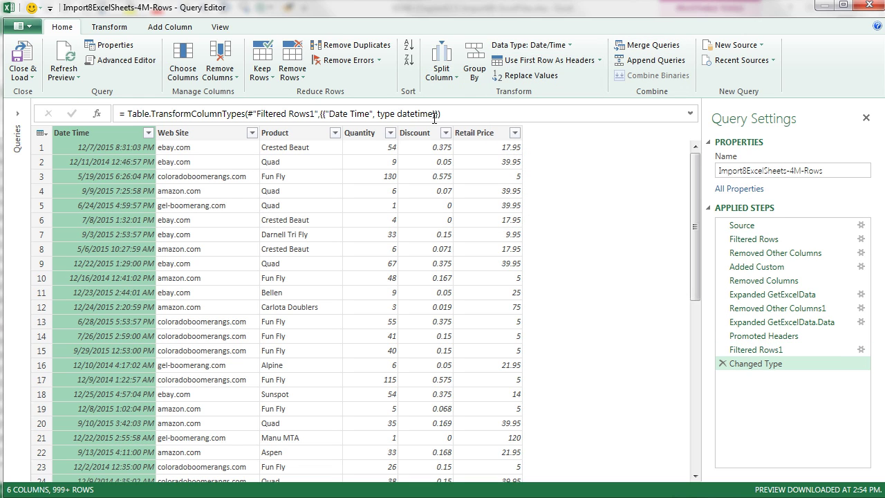
click(215, 136)
click(525, 45)
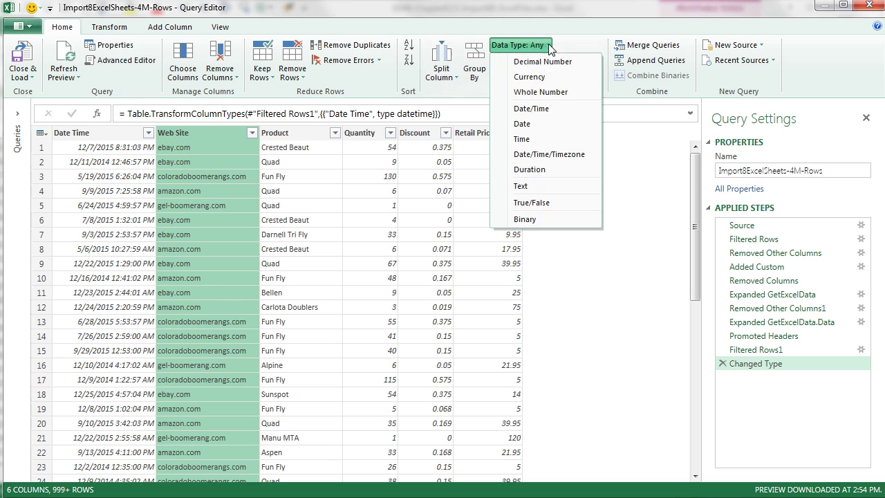
click(532, 184)
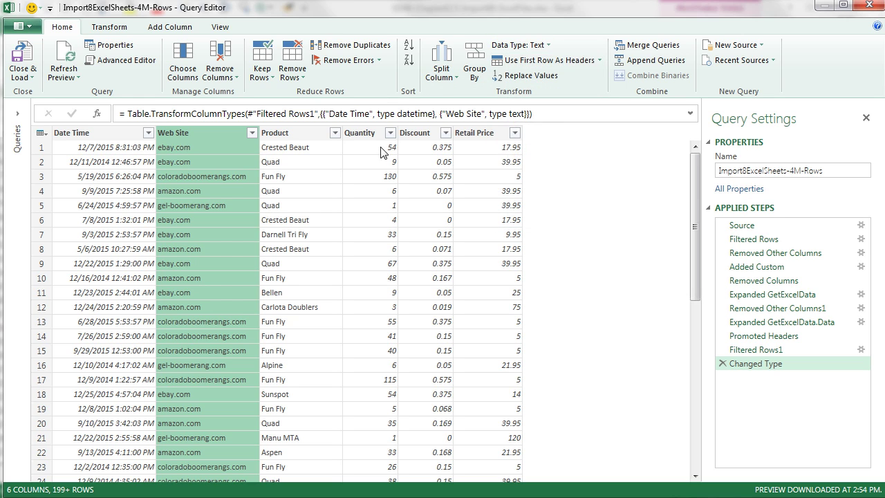
click(295, 135)
click(520, 45)
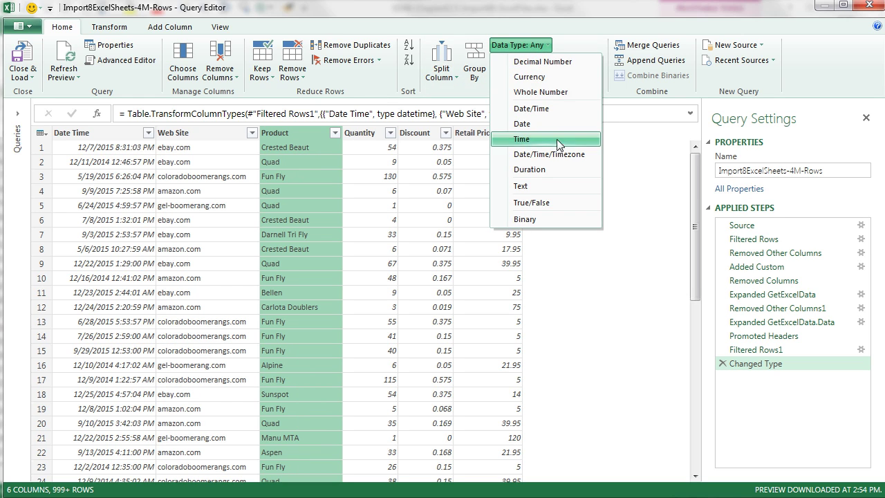
click(540, 187)
Step: Make Quantity Whole Number and Discount and Retail Price Decimal Number, then Close & Load
click(379, 135)
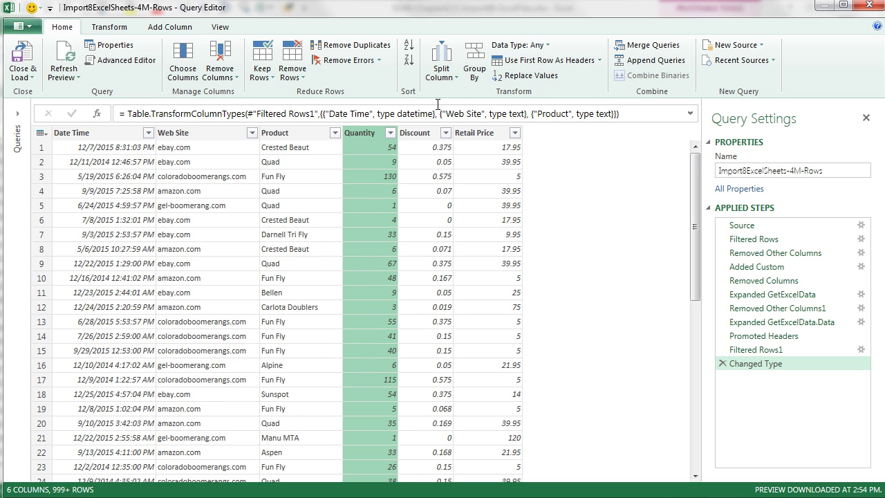
click(546, 45)
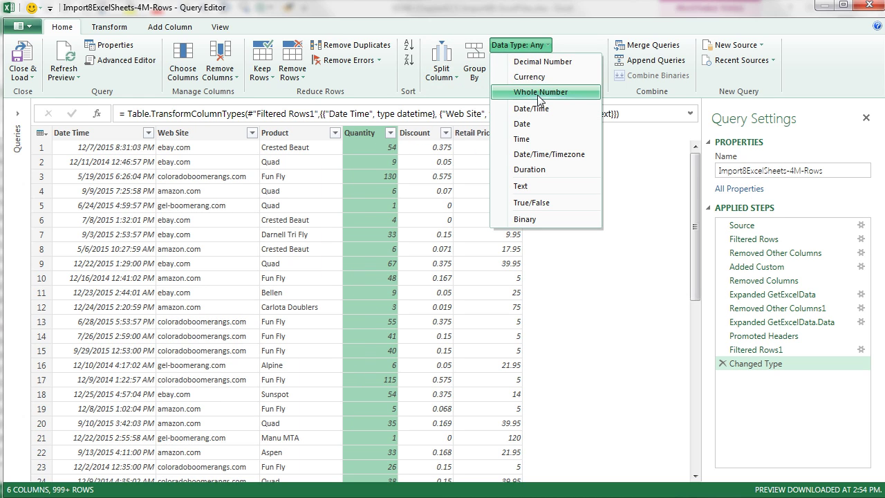
click(539, 96)
click(422, 134)
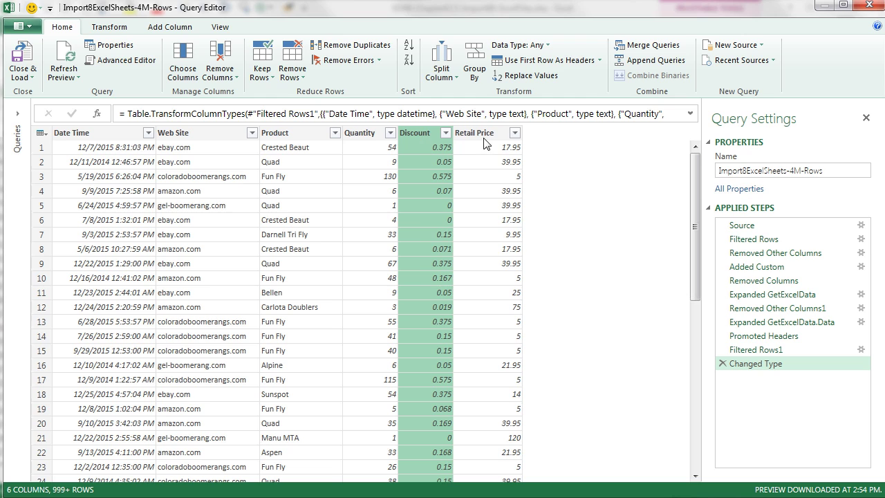
shift+click(483, 134)
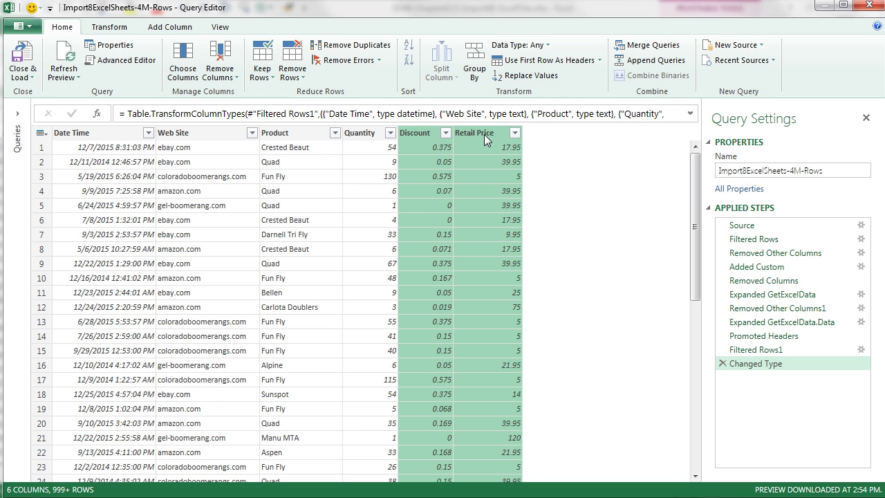
click(540, 45)
click(546, 61)
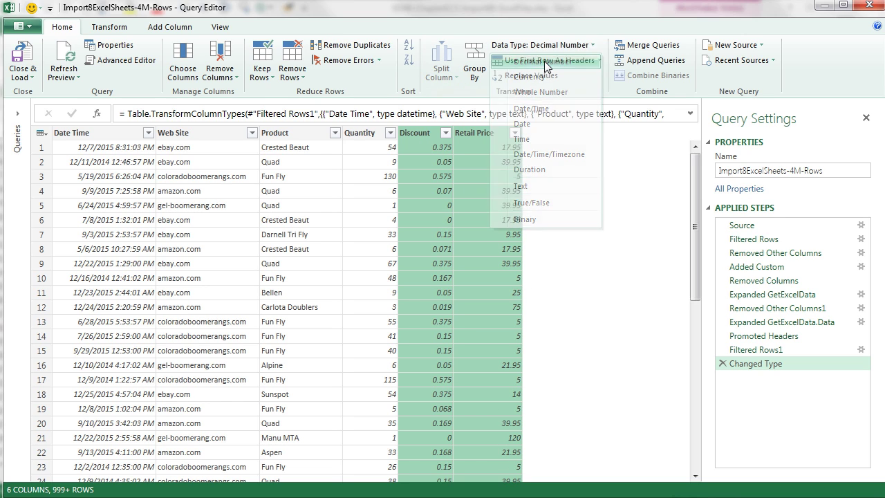
click(23, 60)
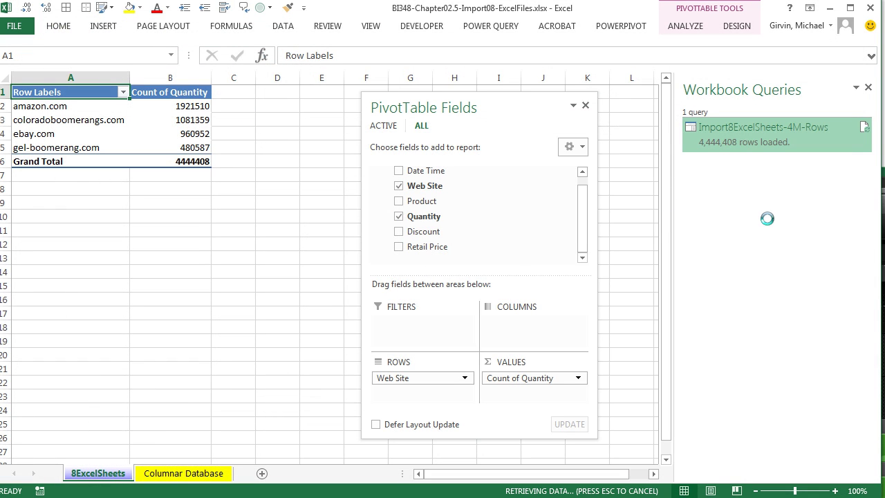
Step: Replace Count of Quantity with Sum of Quantity, giving a grand total of 105180127
drag(517, 380, 467, 204)
click(375, 170)
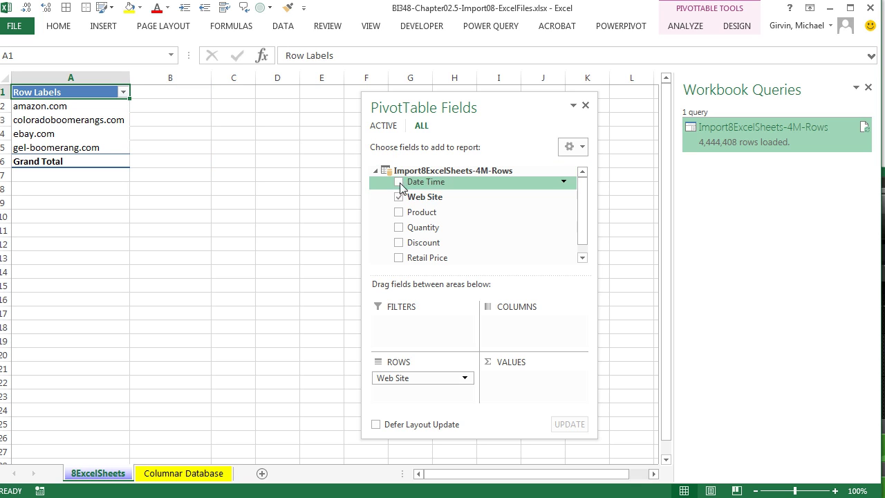
drag(413, 232, 510, 375)
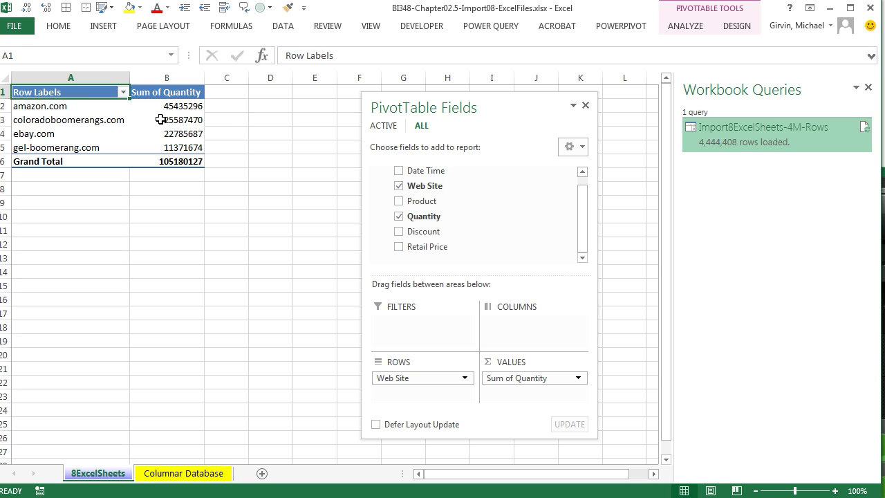
Step: Format the pivot quantities as Number with 1000 separator and 0 decimals, then save
right_click(178, 109)
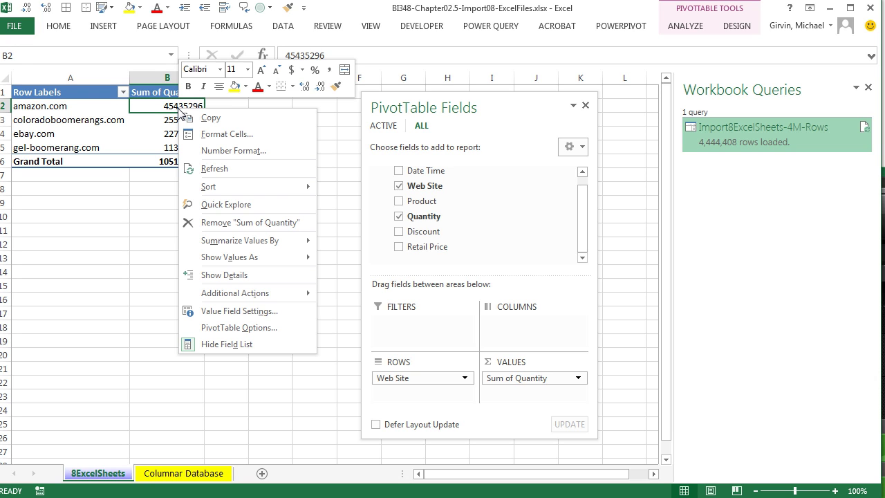
click(232, 150)
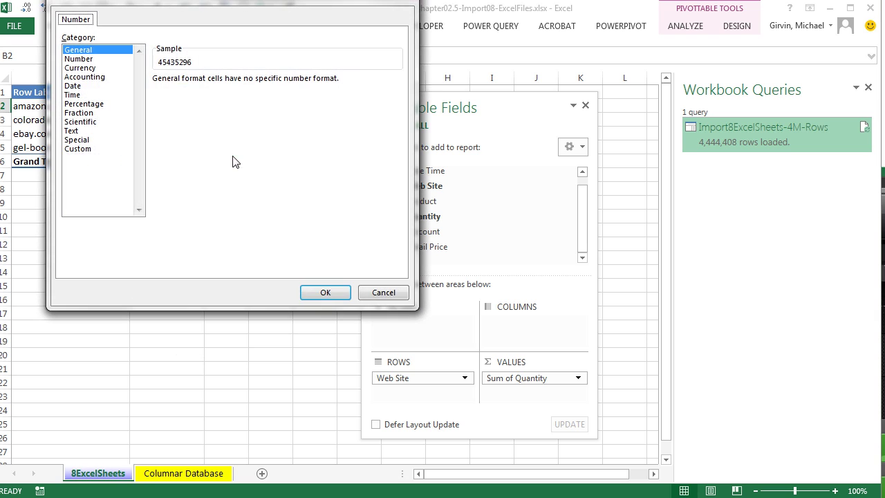
drag(141, 2, 256, 95)
click(194, 154)
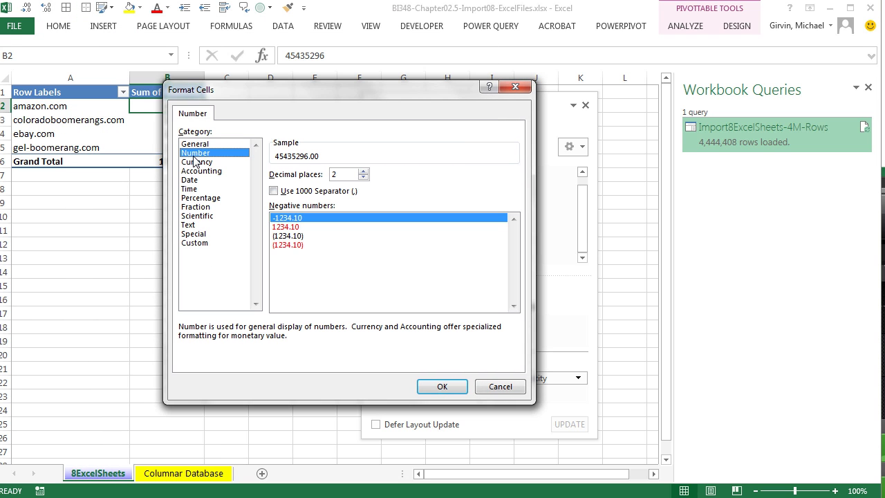
click(274, 192)
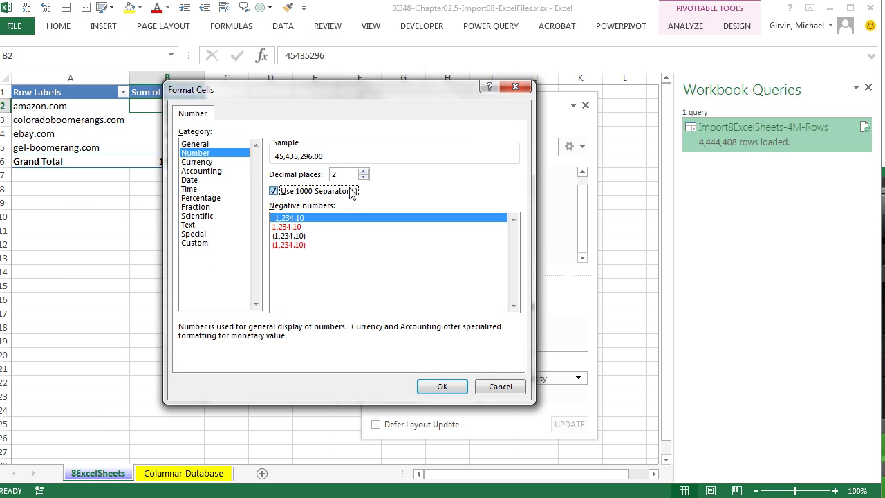
click(362, 178)
click(362, 178)
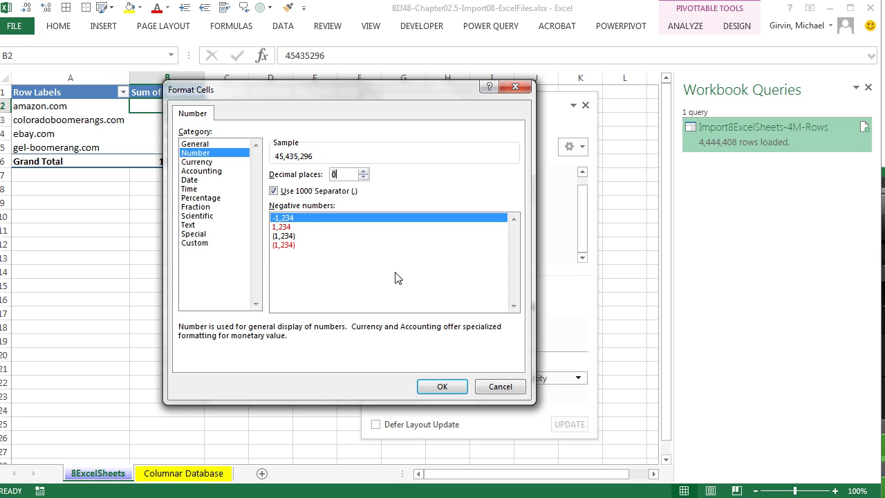
click(442, 386)
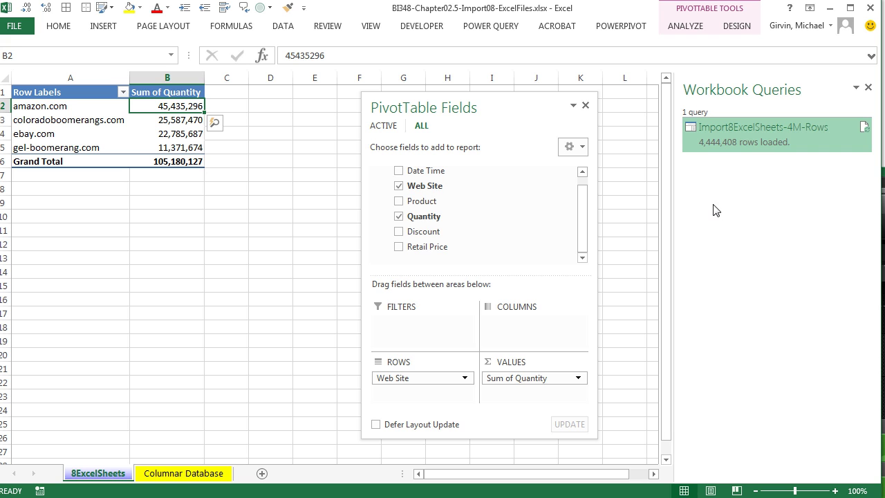
key(ctrl+s)
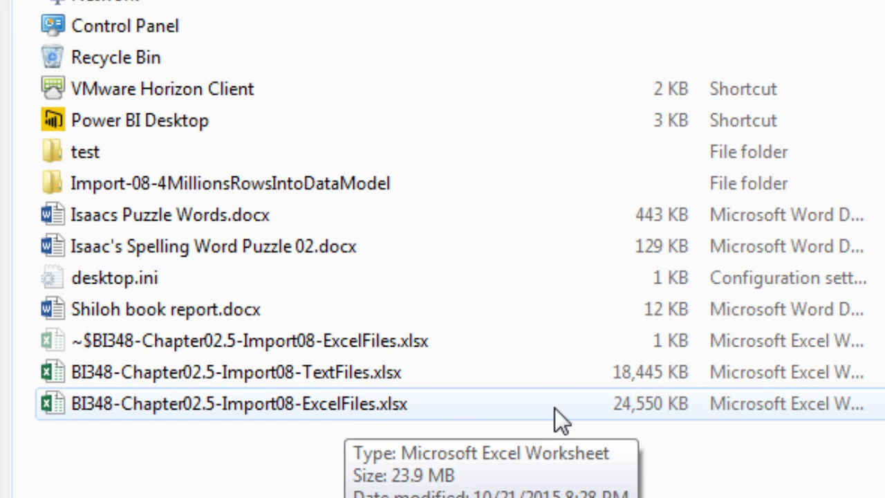
Step: Compare the ExcelFiles workbook (24,550 KB) with the TextFiles workbook (18,445 KB)
click(624, 408)
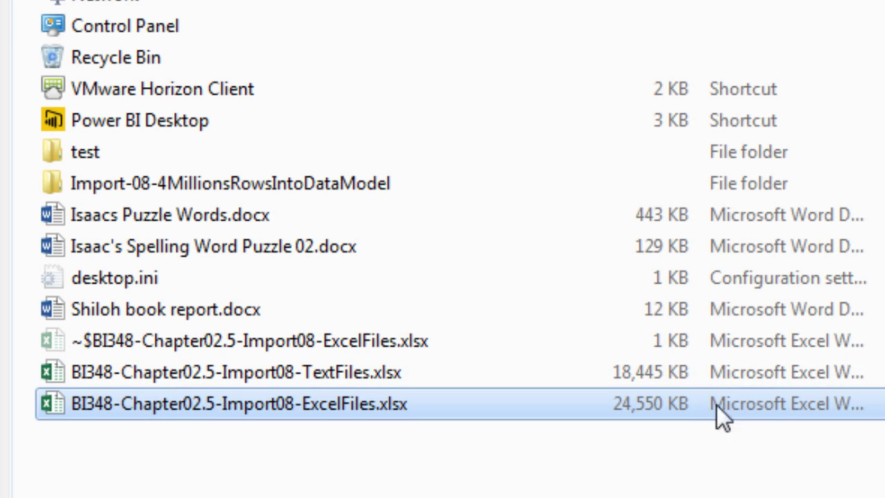
click(658, 381)
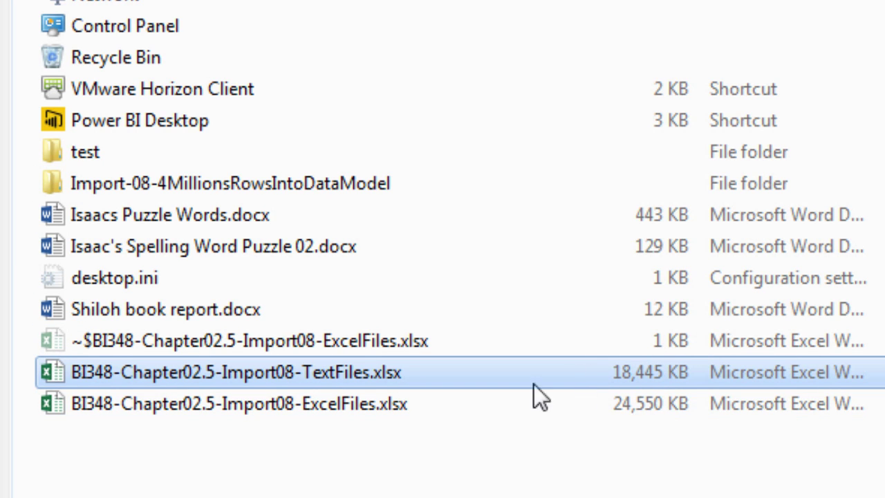
Step: Reopen BI348-Chapter02.5-Import08-ExcelFiles.xlsx from File Explorer to view the Sum of Quantity PivotTable
double_click(386, 405)
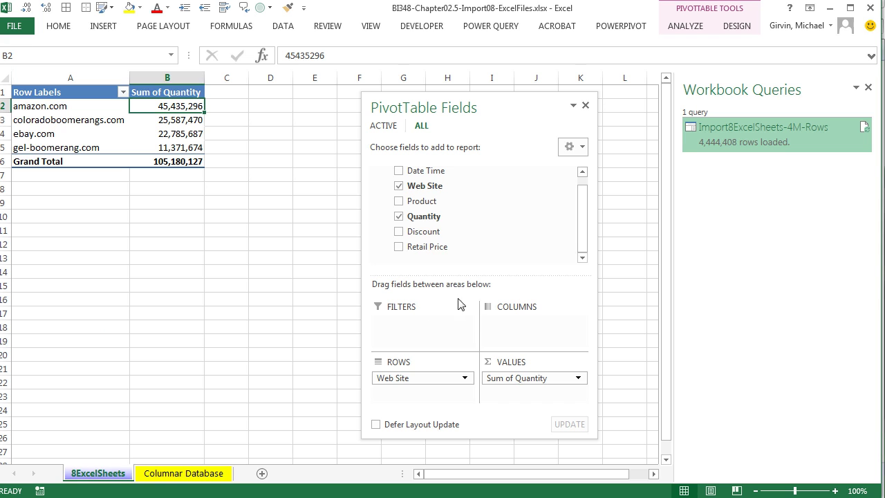